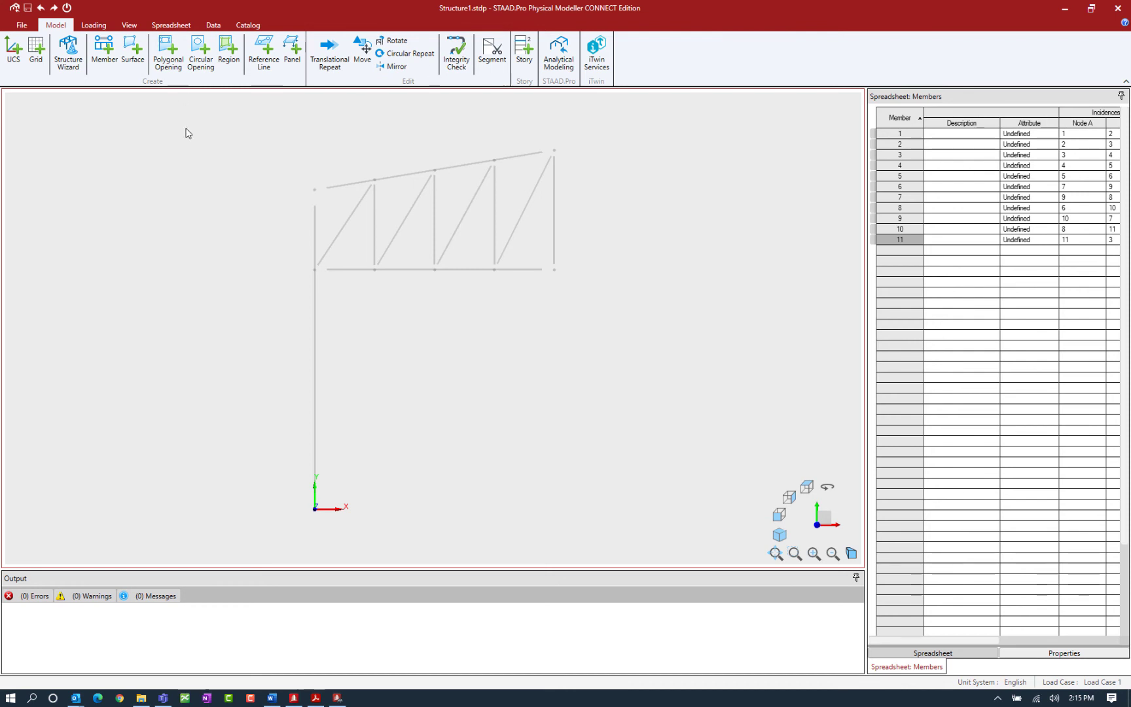
Step: Set up a mirrored copy of the entire half-frame about the YZ plane through the truss peak node at X 12 ft, Y 18 ft, Z 0 ft
{"action": "left_click_drag", "start_coordinate": [239, 118], "coordinate": [652, 542]}
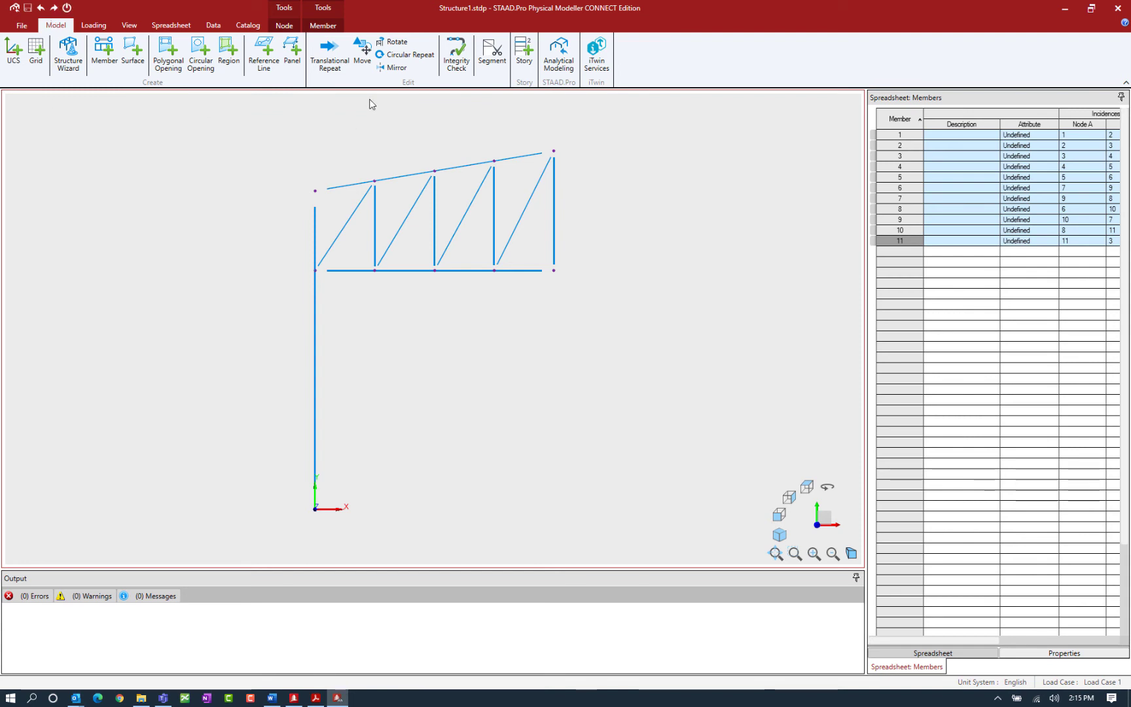
{"action": "left_click", "coordinate": [396, 67]}
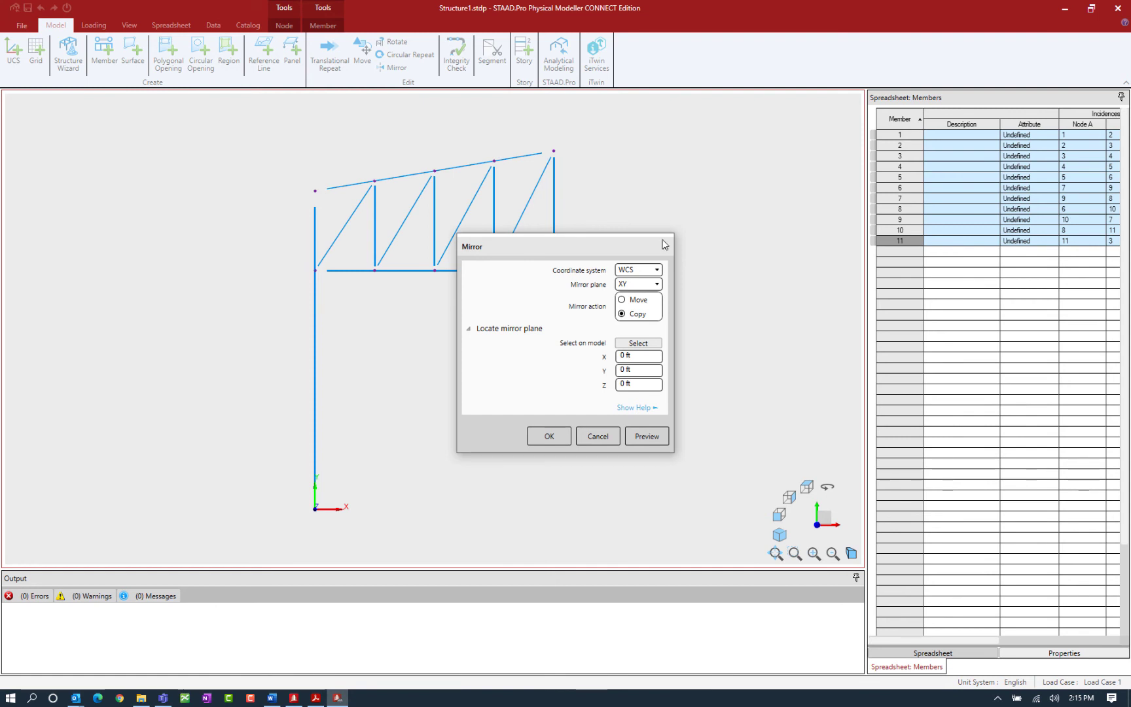
{"action": "left_click", "coordinate": [657, 270]}
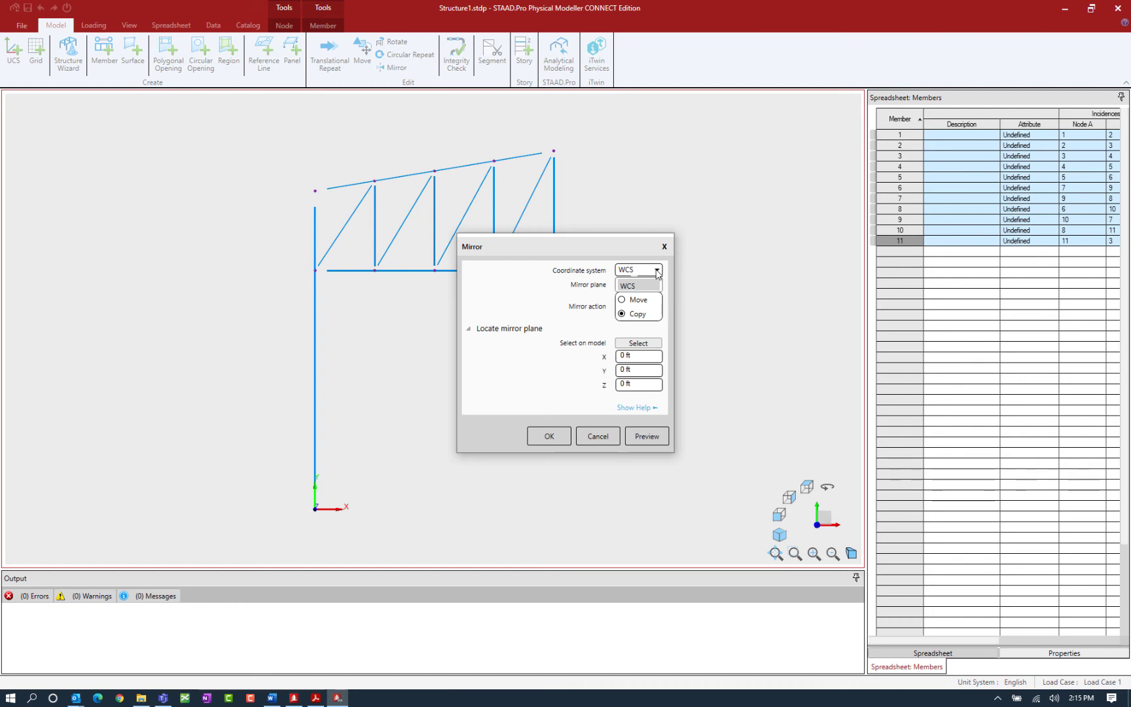
{"action": "left_click", "coordinate": [657, 273]}
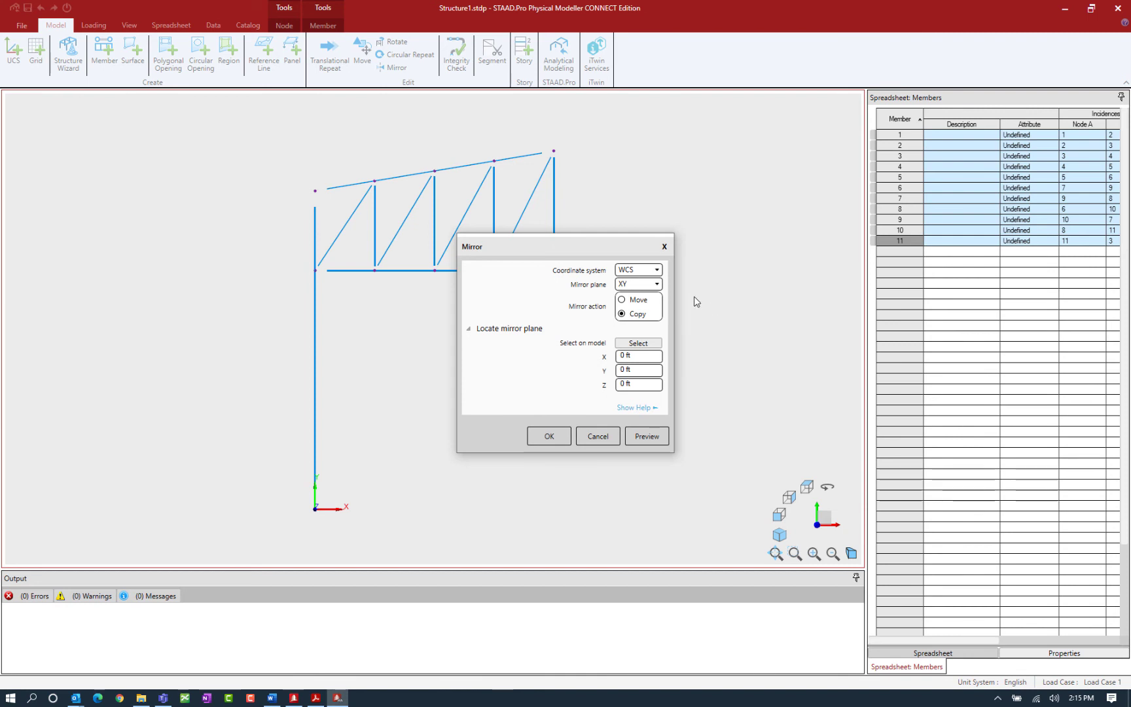
{"action": "left_click", "coordinate": [654, 283]}
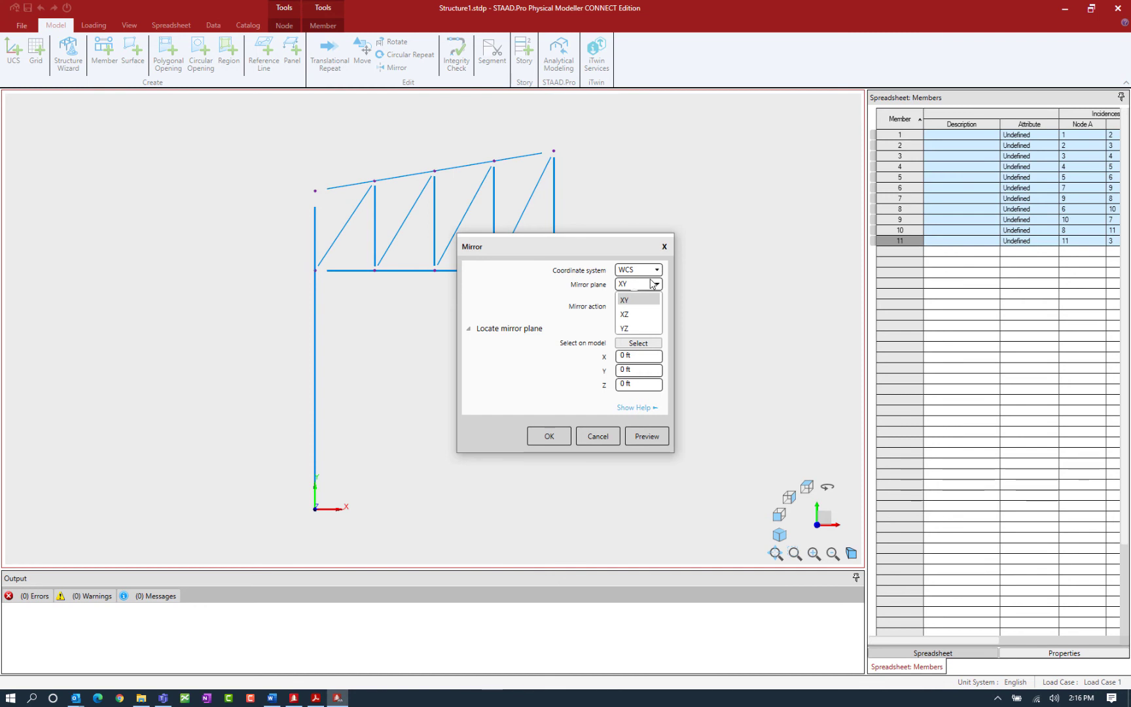
{"action": "left_click", "coordinate": [629, 330]}
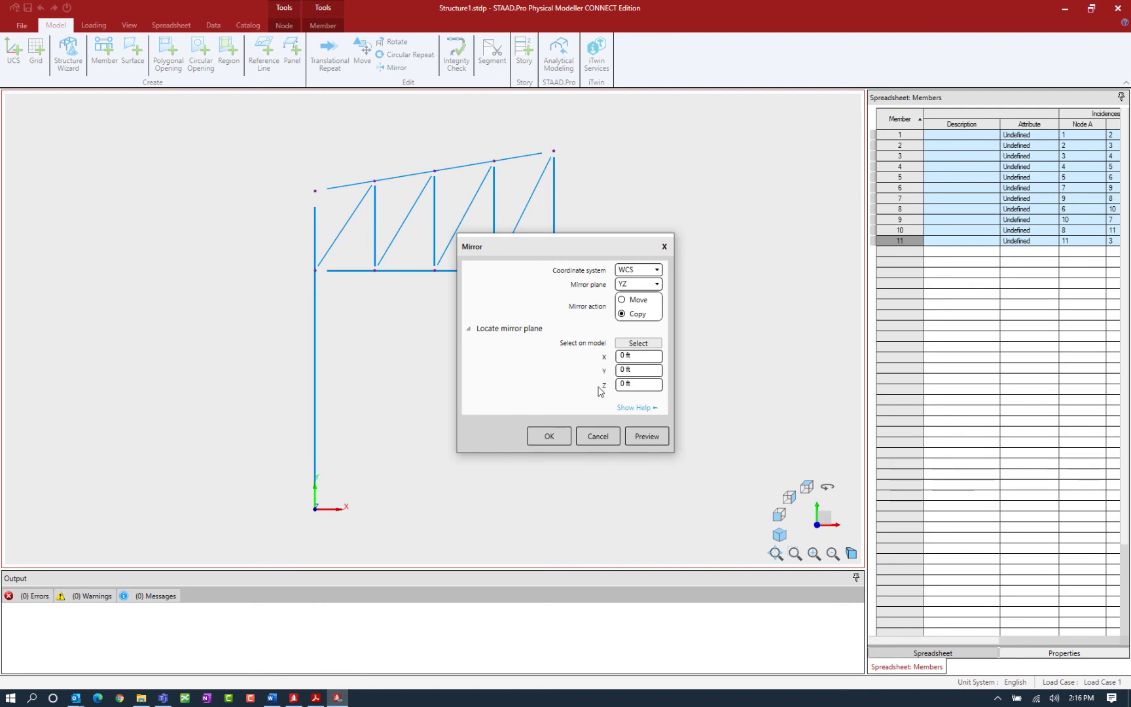
{"action": "left_click", "coordinate": [638, 344]}
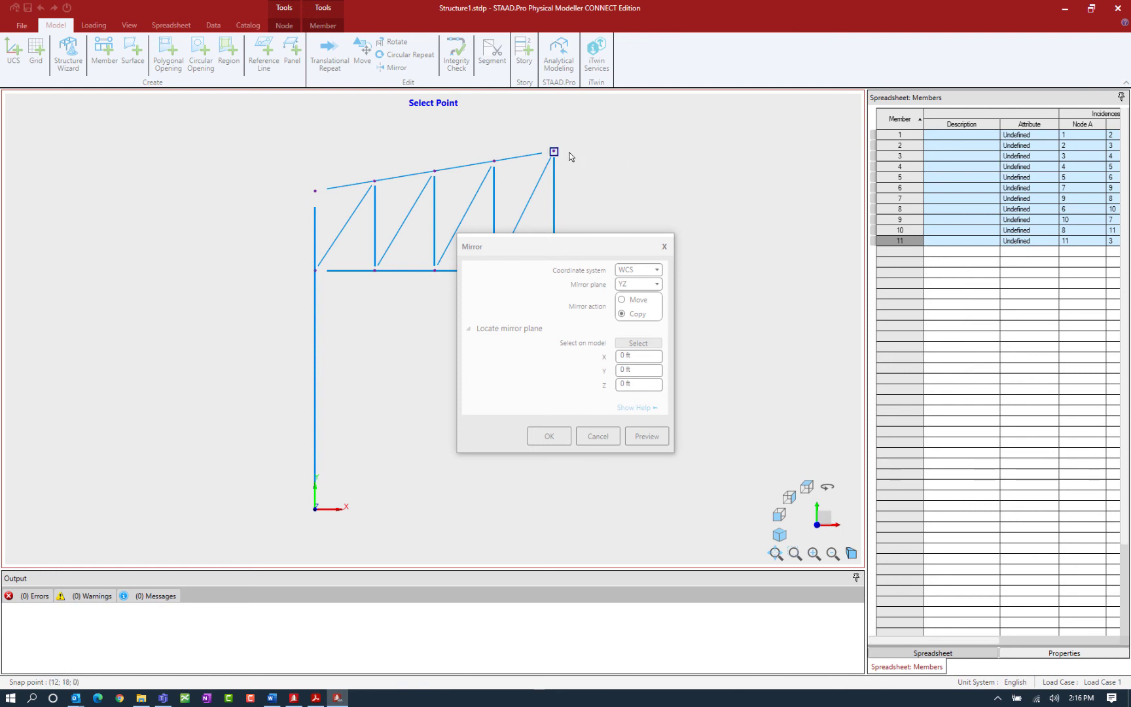
{"action": "left_click", "coordinate": [557, 156]}
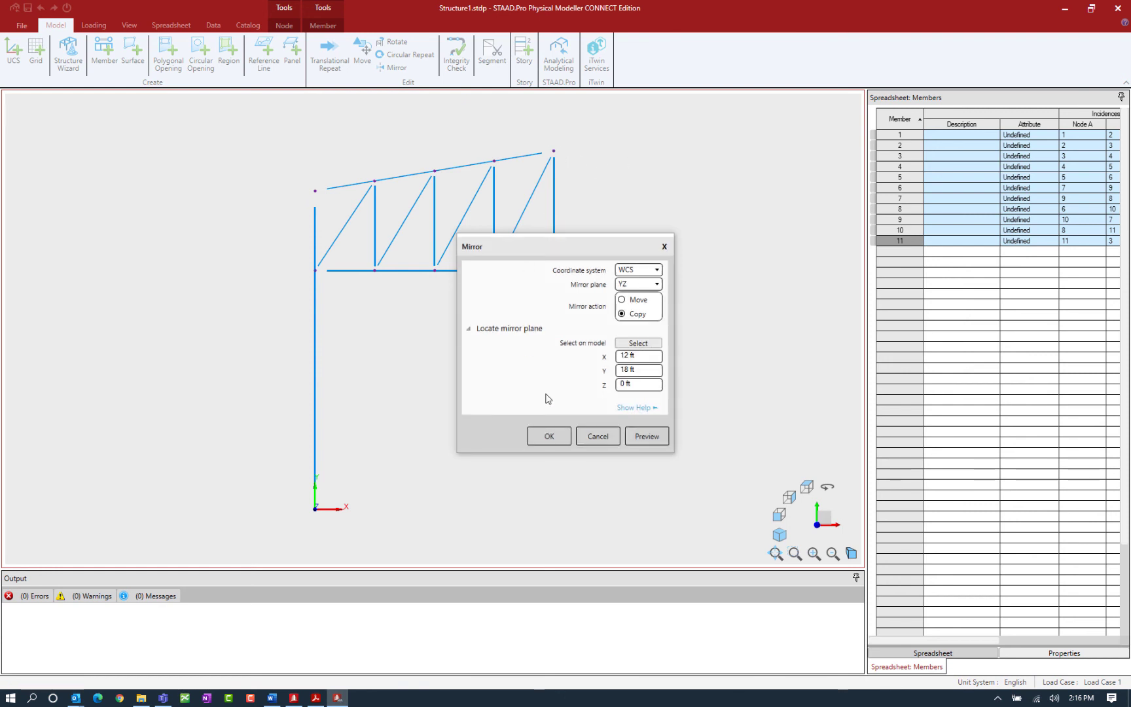
Step: Show the Mirror help text, preview the mirrored half-frame and apply the mirror copy
{"action": "left_click", "coordinate": [632, 408]}
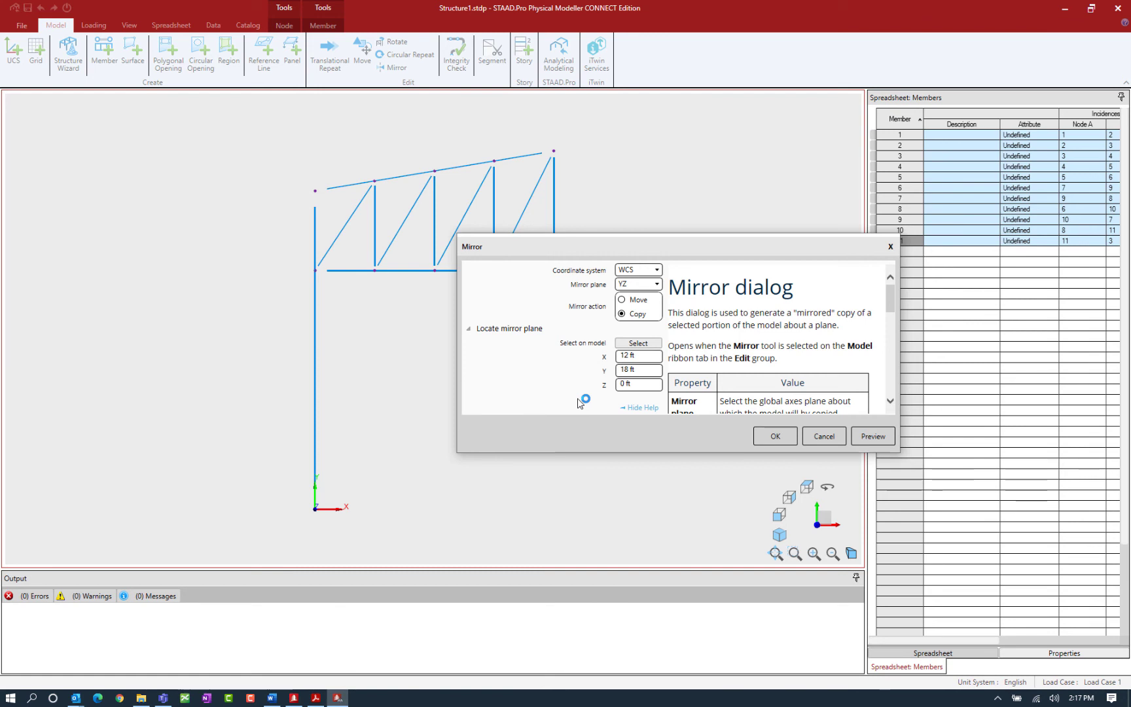
{"action": "left_click", "coordinate": [872, 436]}
{"action": "left_click_drag", "start_coordinate": [728, 248], "coordinate": [672, 423]}
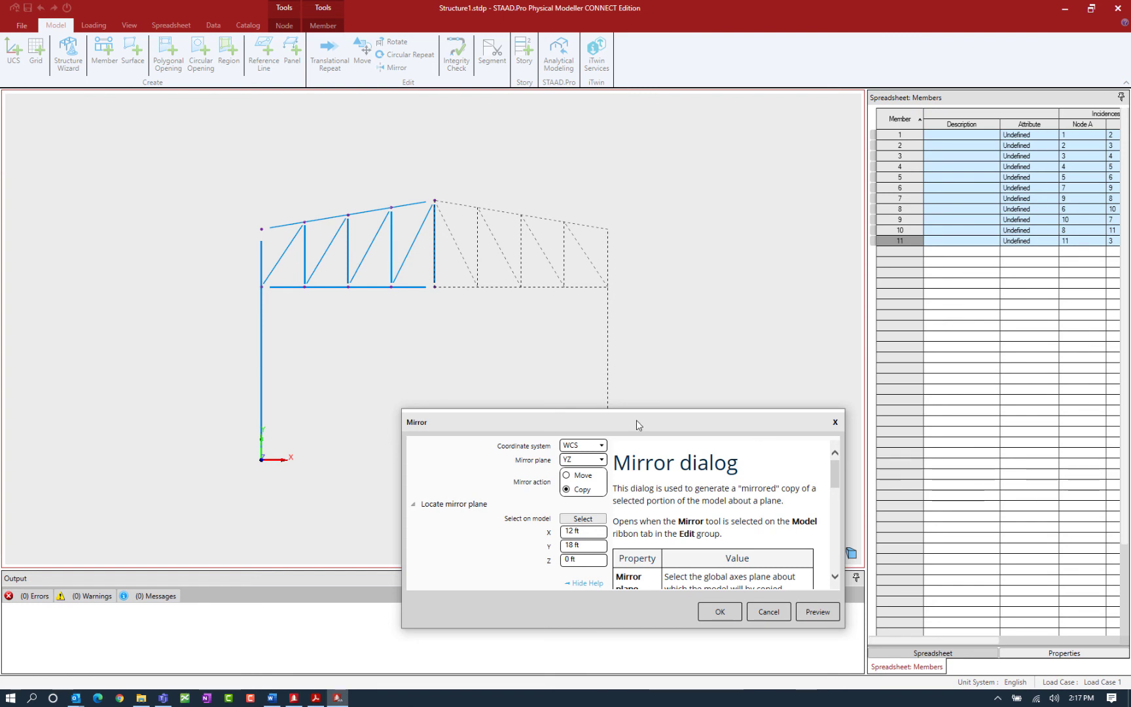
{"action": "left_click_drag", "start_coordinate": [636, 424], "coordinate": [571, 270]}
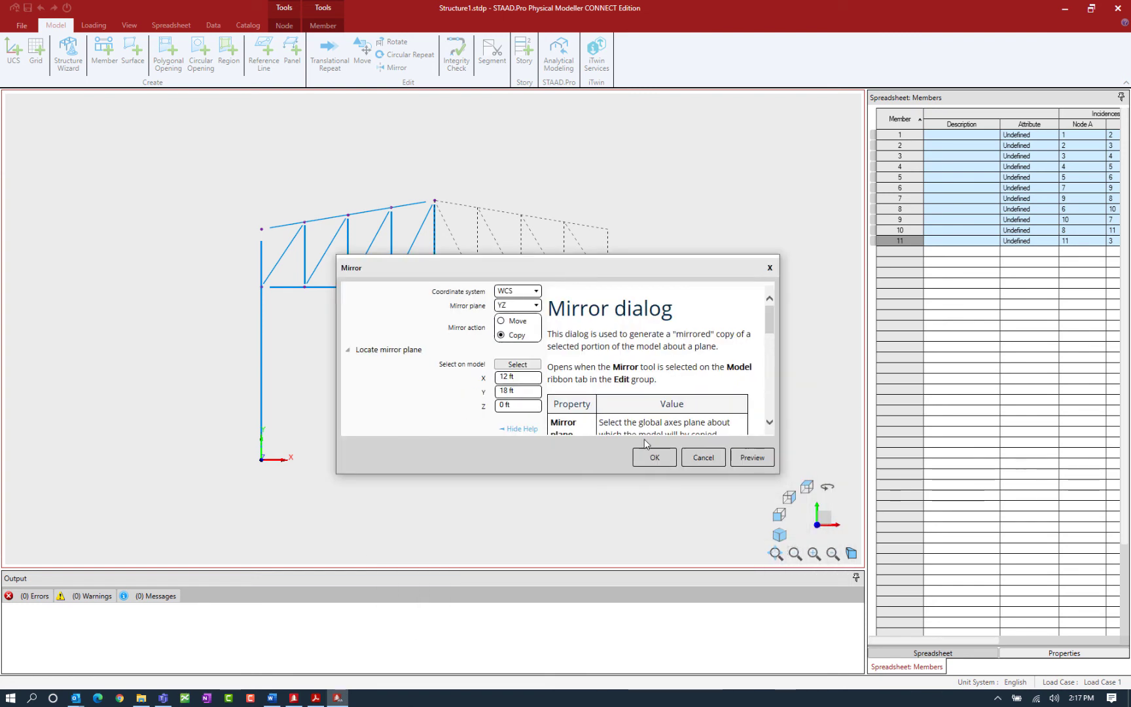
{"action": "left_click", "coordinate": [654, 457]}
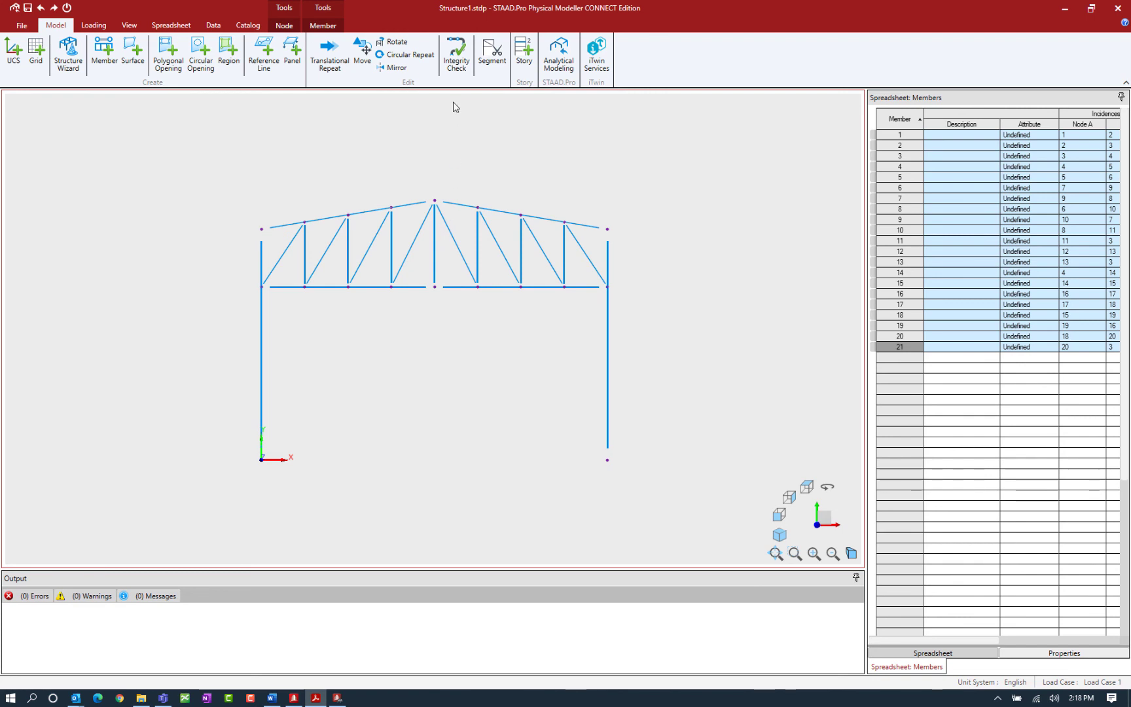
Step: Validate the model's integrity with all node, member, surface, opening and region checks enabled
{"action": "left_click", "coordinate": [457, 66]}
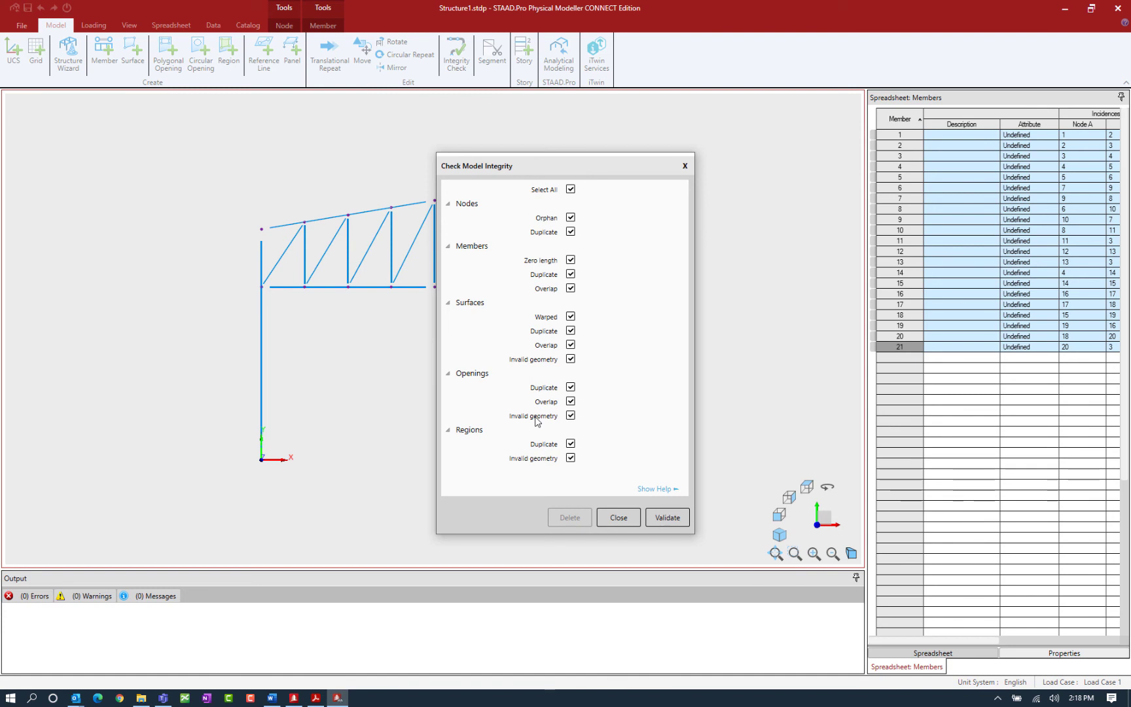
{"action": "left_click", "coordinate": [669, 518]}
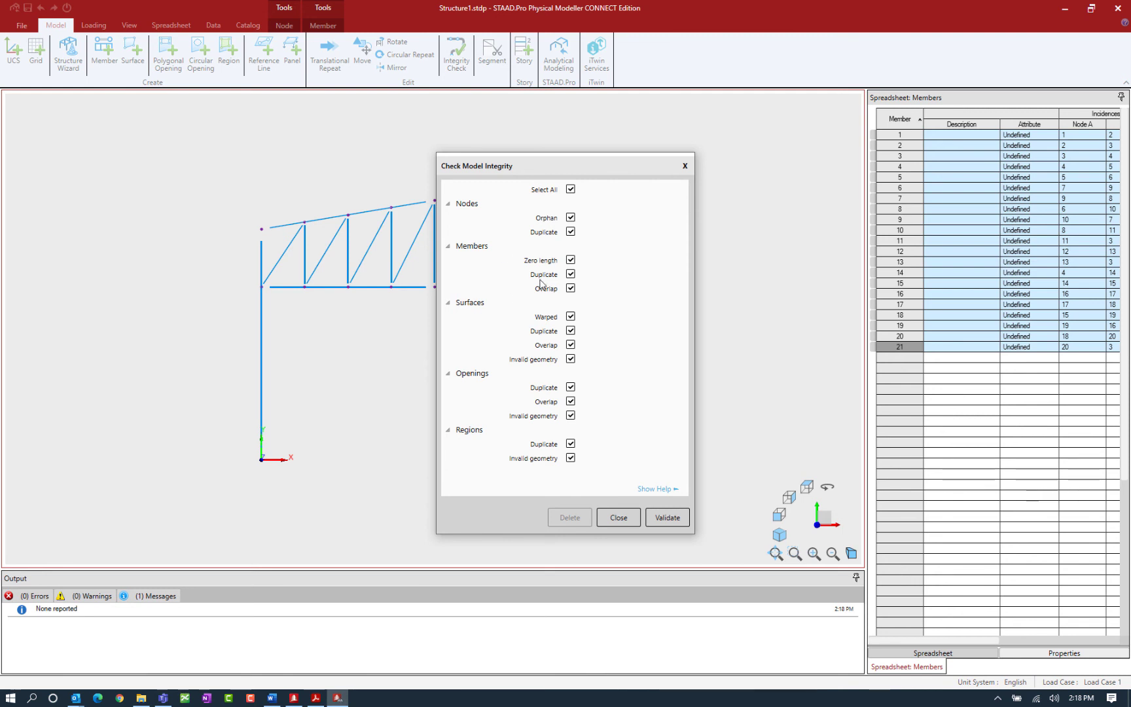
{"action": "left_click", "coordinate": [615, 517]}
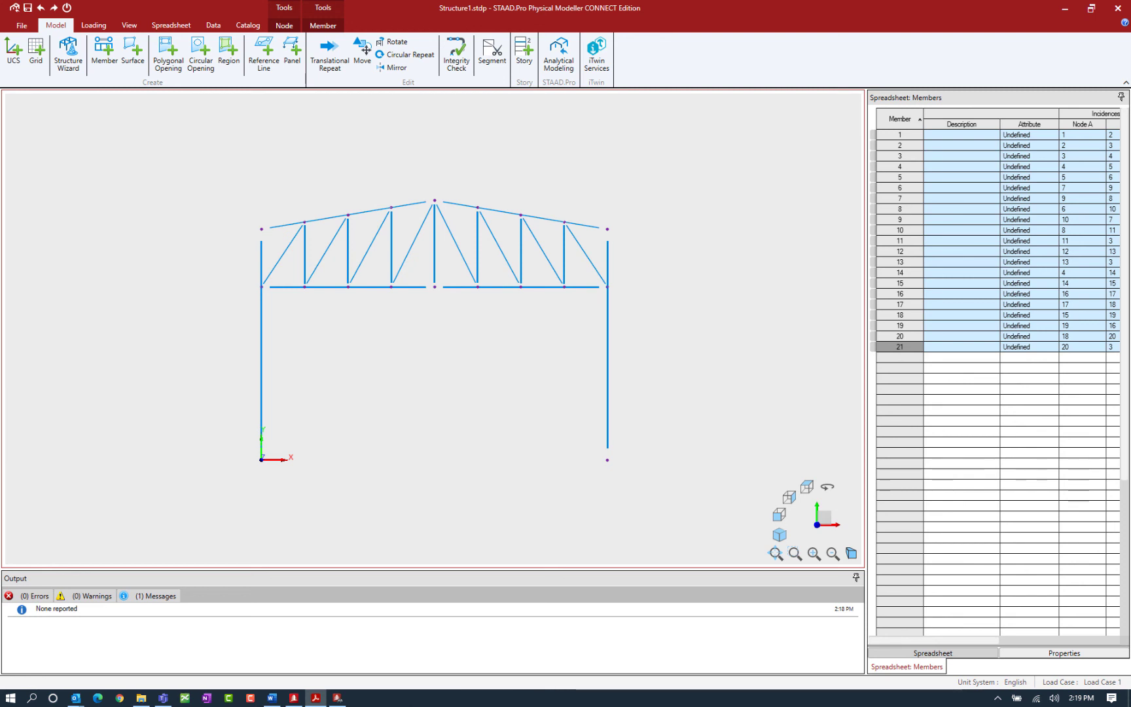
Step: Merge the two bottom chord members of the truss into one member, keeping the nodes
{"action": "left_click", "coordinate": [433, 349]}
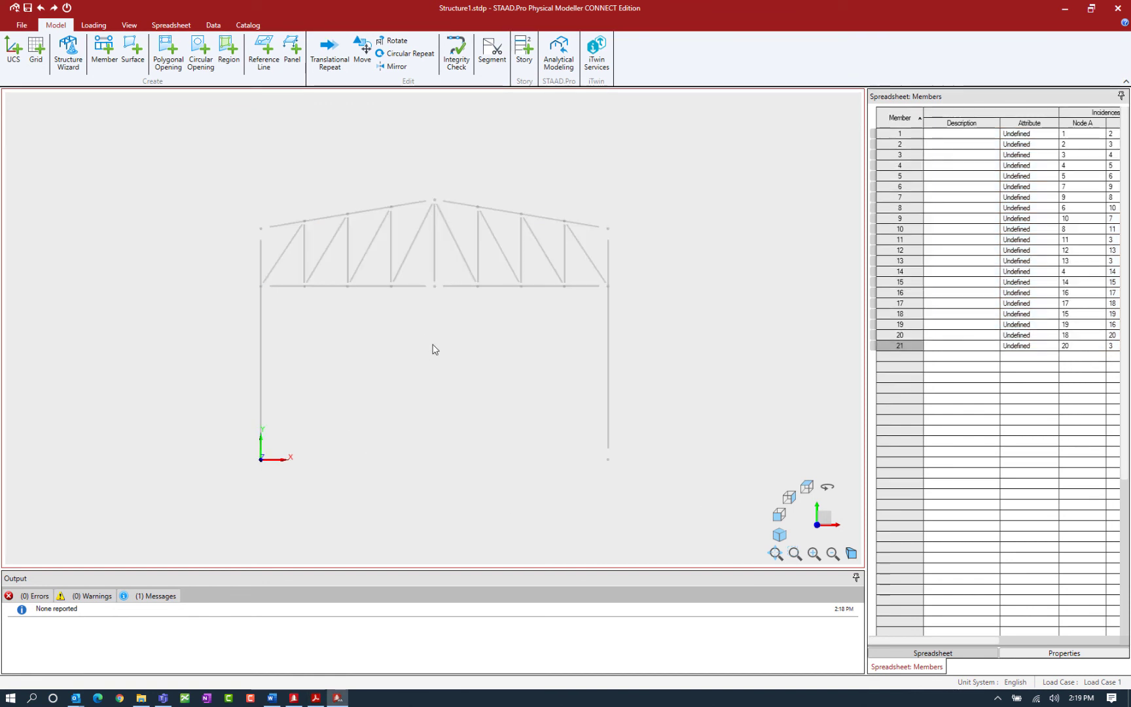
{"action": "left_click", "coordinate": [460, 286]}
{"action": "left_click", "coordinate": [418, 287], "text": "ctrl"}
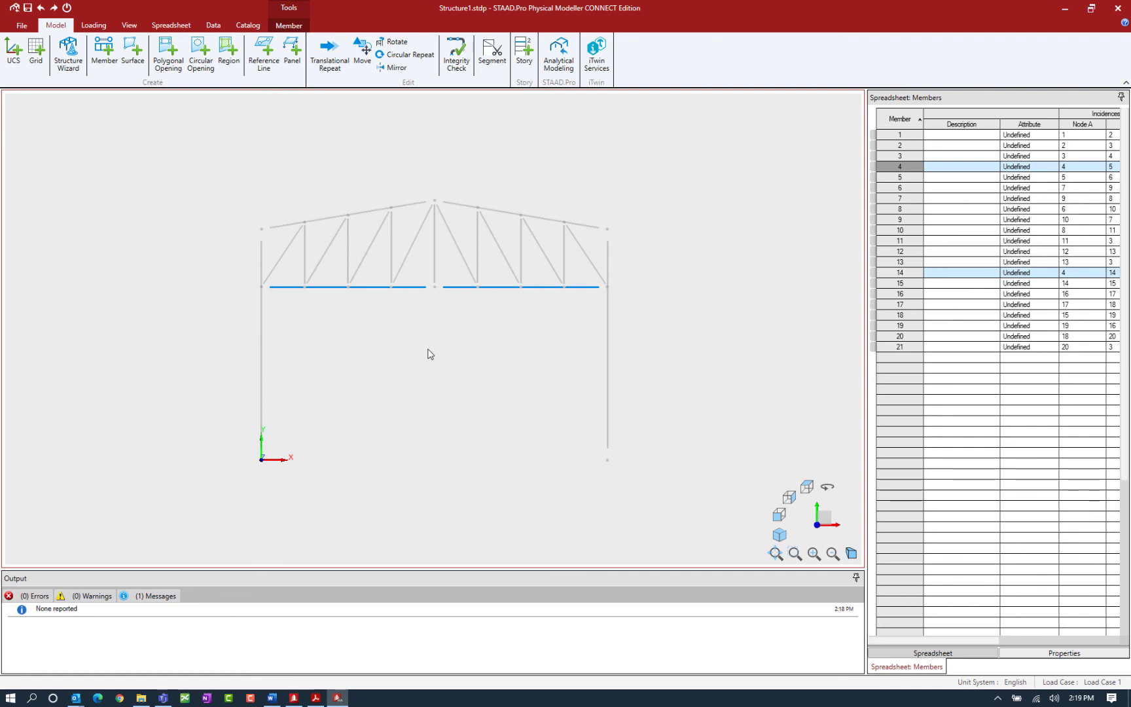
{"action": "left_click", "coordinate": [289, 26]}
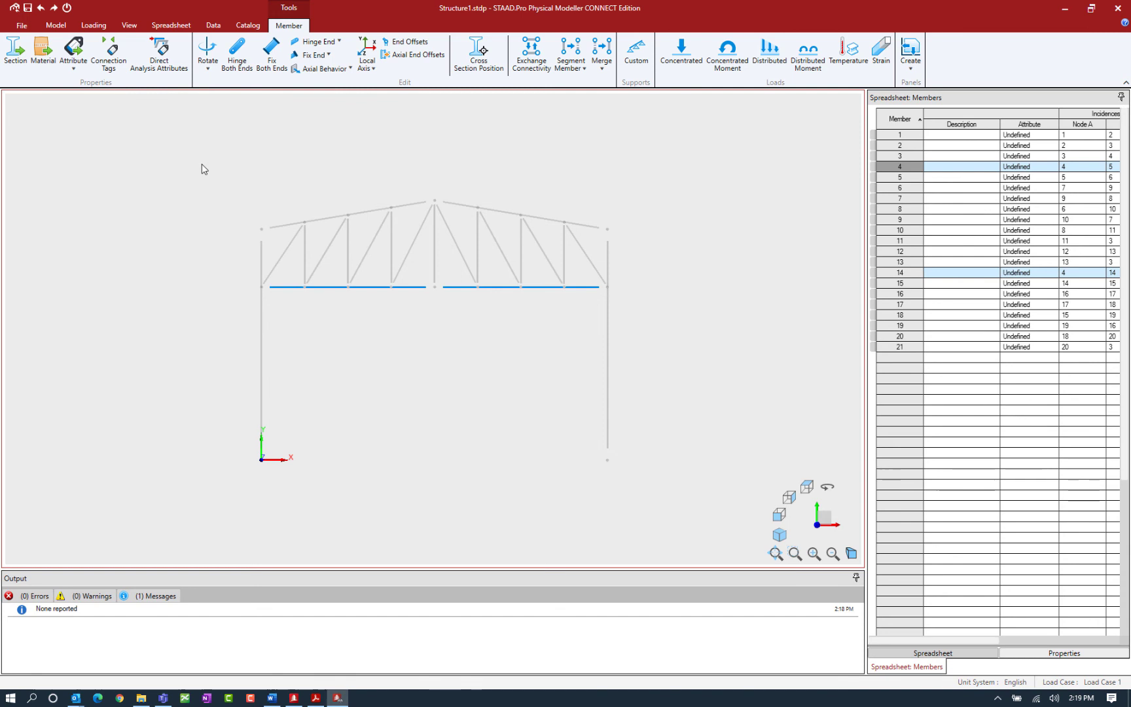
{"action": "left_click", "coordinate": [602, 62]}
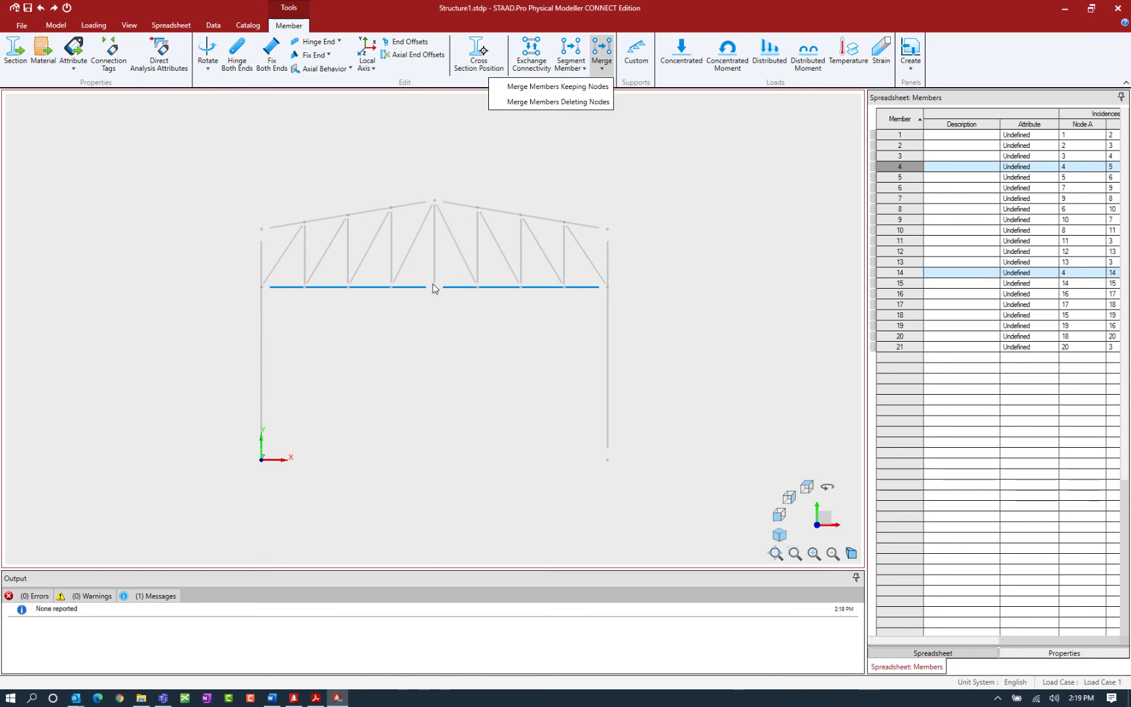
{"action": "left_click", "coordinate": [550, 89]}
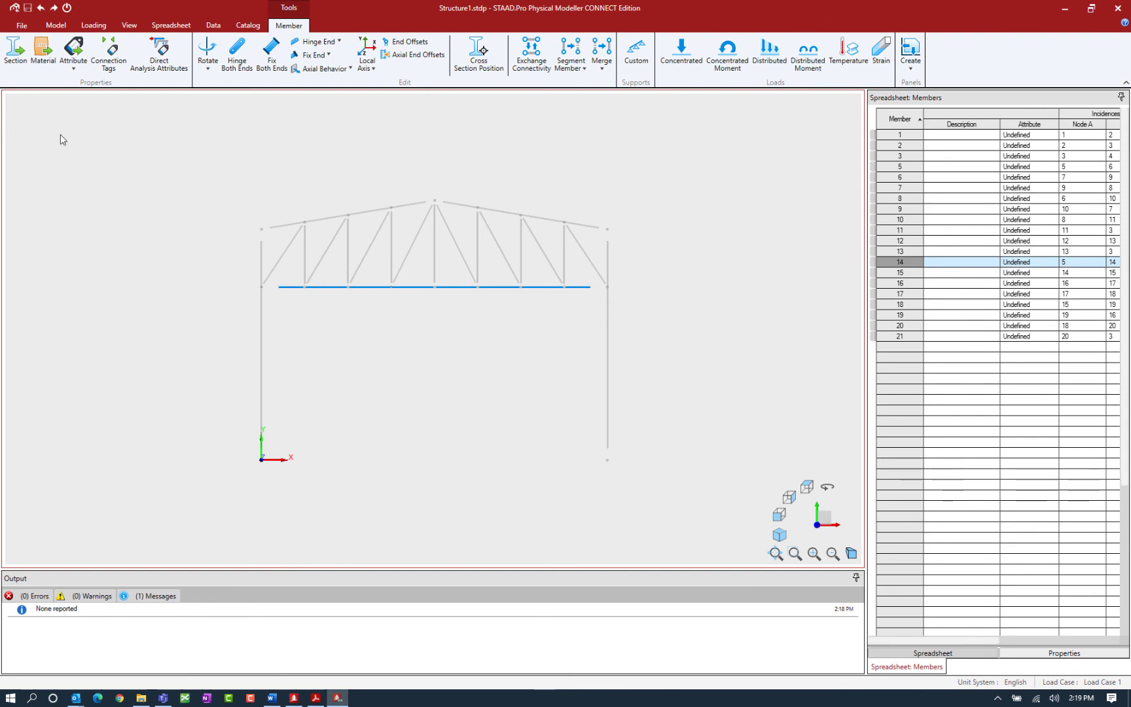
Step: Repeat the whole truss frame along the Z axis with 2 copies at 30 ft spacing, generating all data
{"action": "left_click", "coordinate": [54, 26]}
{"action": "left_click", "coordinate": [315, 697]}
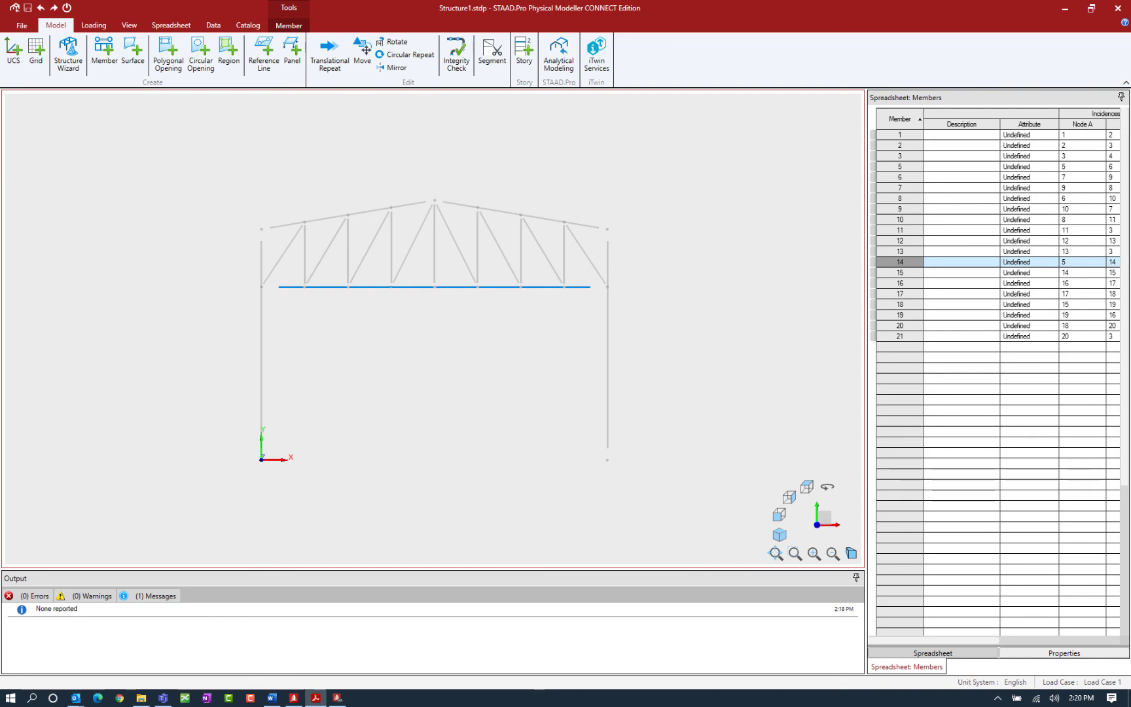
{"action": "left_click_drag", "start_coordinate": [194, 145], "coordinate": [660, 517]}
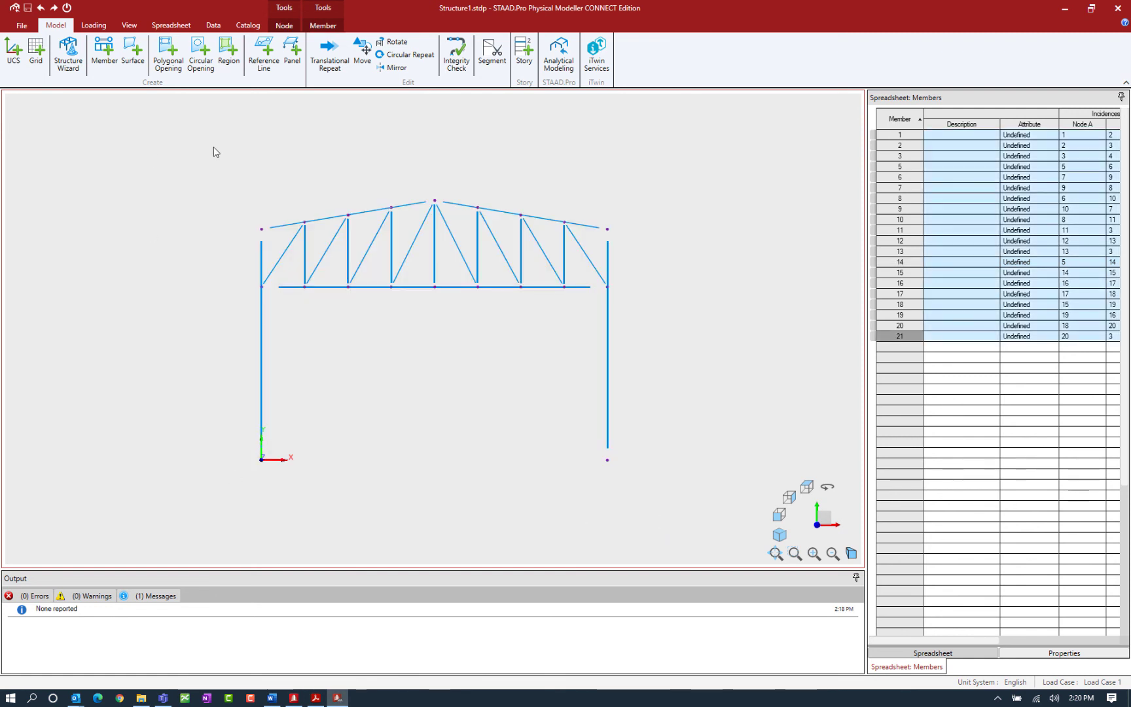
{"action": "left_click", "coordinate": [331, 76]}
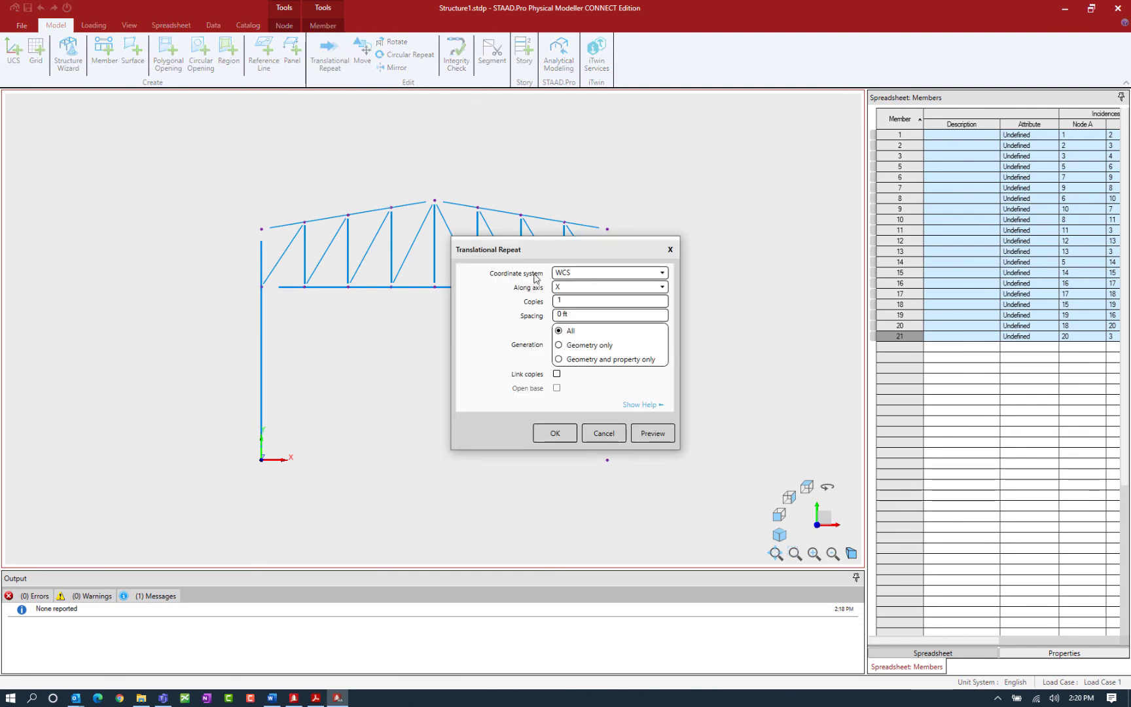
{"action": "left_click", "coordinate": [590, 290]}
{"action": "left_click", "coordinate": [579, 330]}
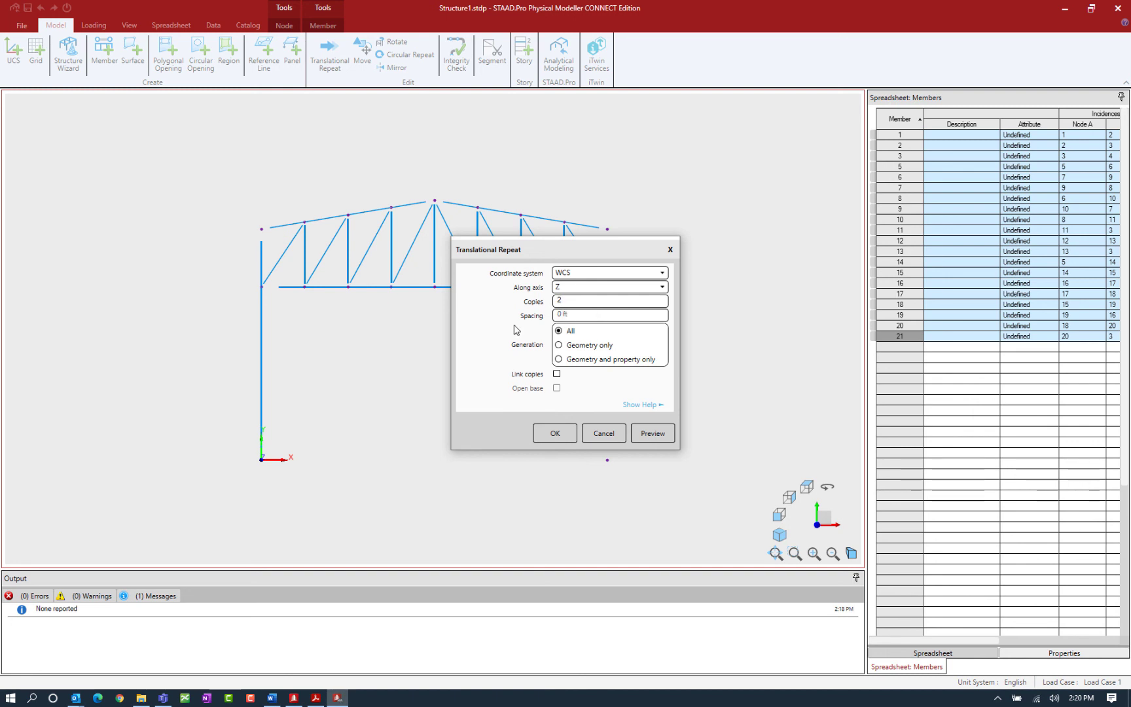
{"action": "type", "text": "30"}
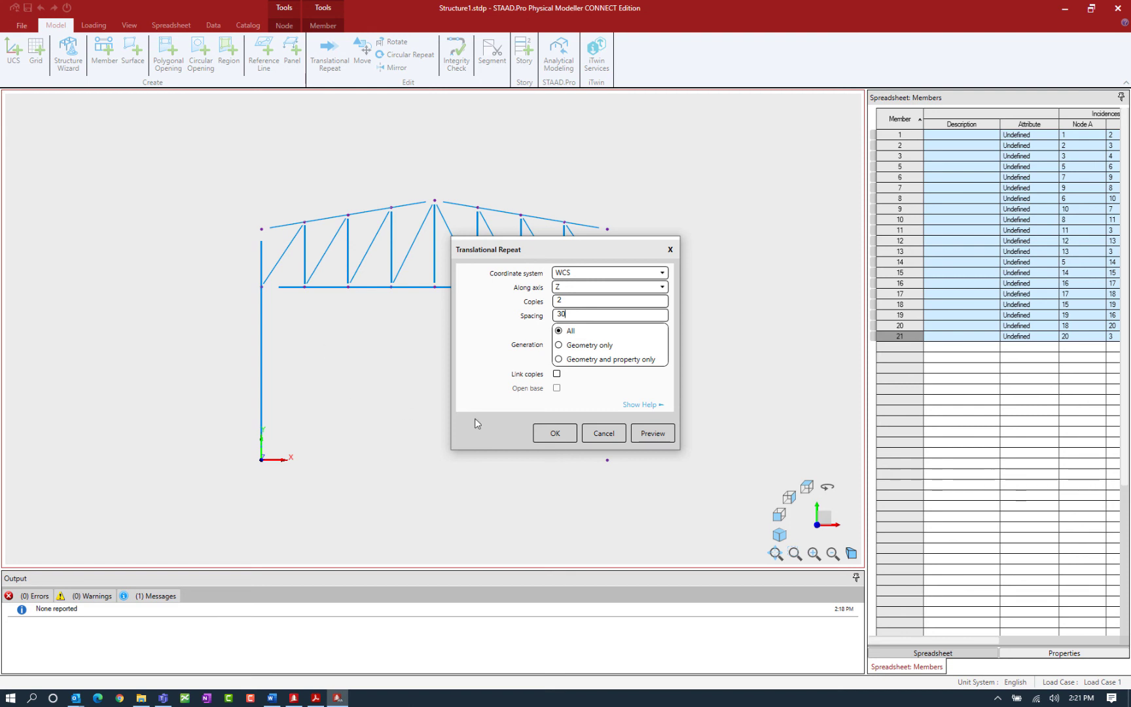
{"action": "left_click", "coordinate": [554, 434]}
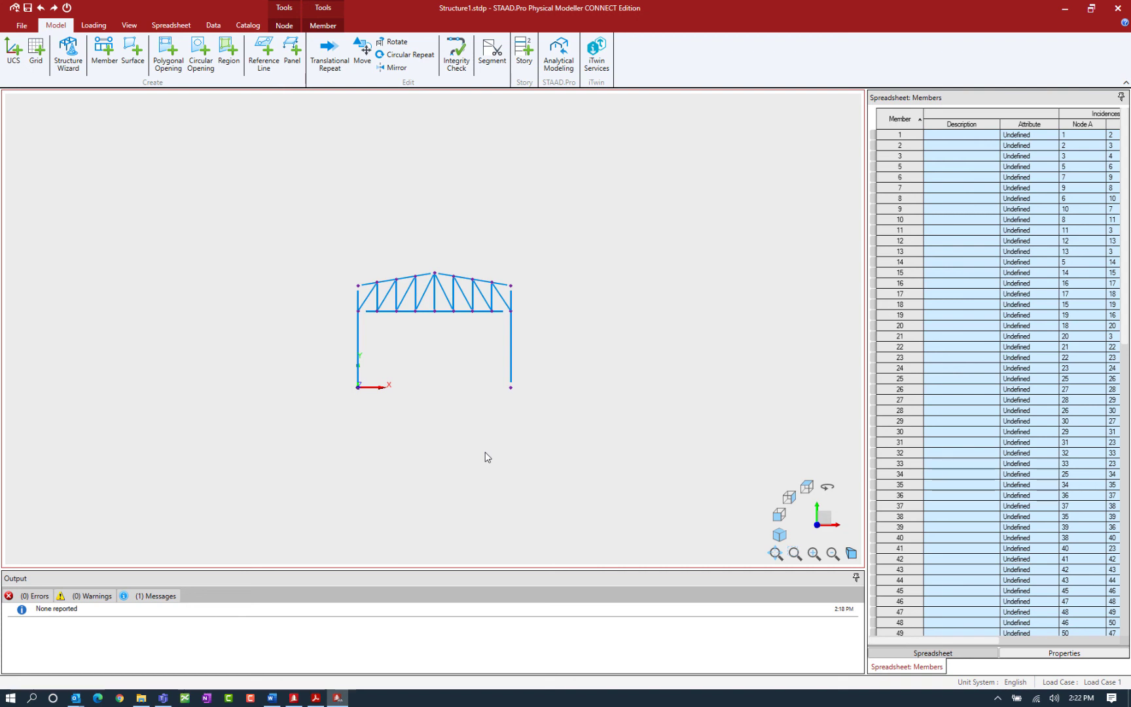
Step: Set up a circular repeat of the first frame's far-side column and adjoining sloped top chord: global Y axis, 180 deg arc, 6 copies
{"action": "left_click", "coordinate": [779, 536]}
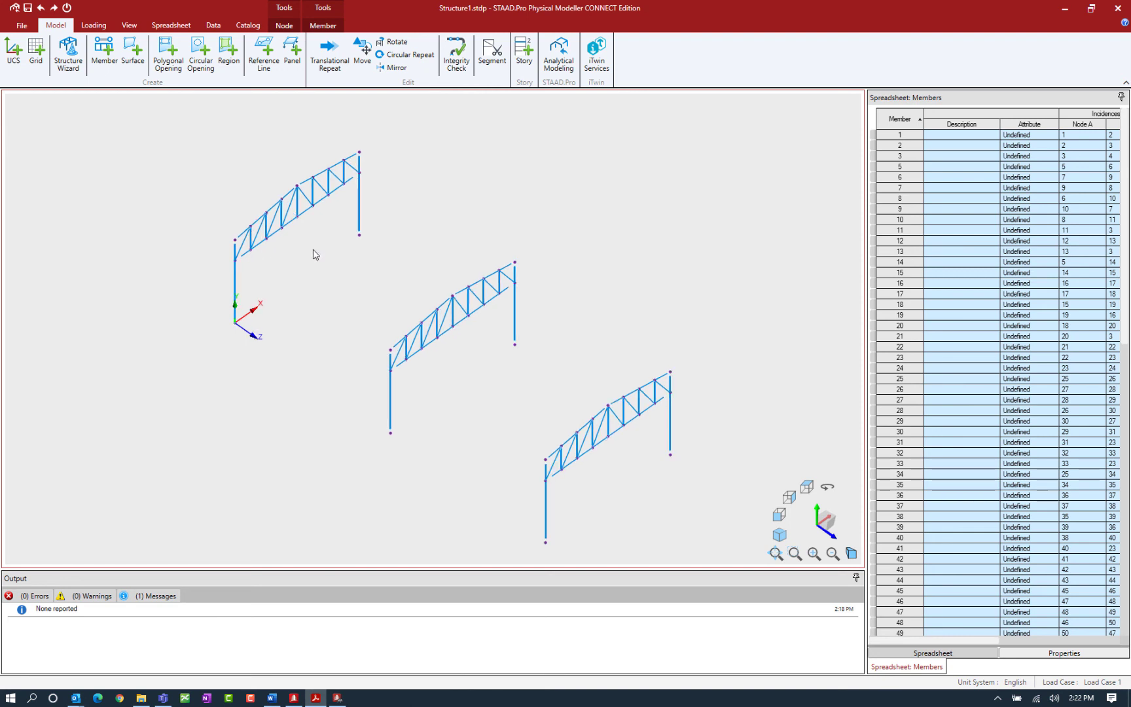
{"action": "left_click", "coordinate": [426, 229]}
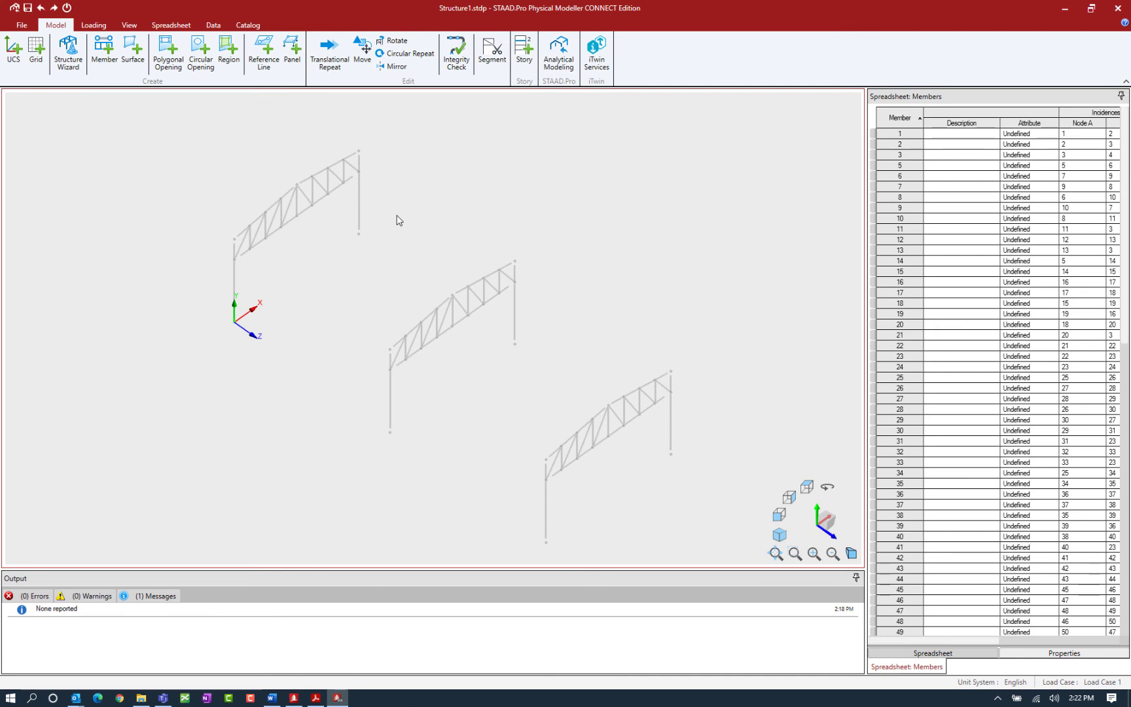
{"action": "left_click", "coordinate": [359, 207]}
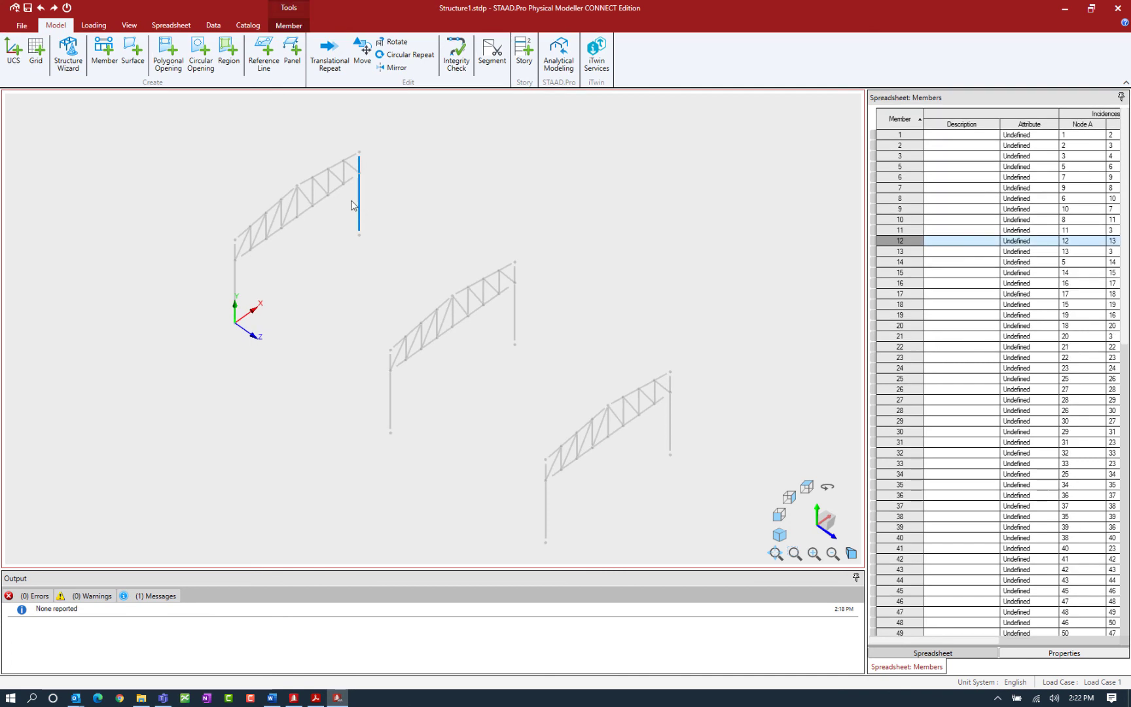
{"action": "left_click", "coordinate": [335, 167], "text": "ctrl"}
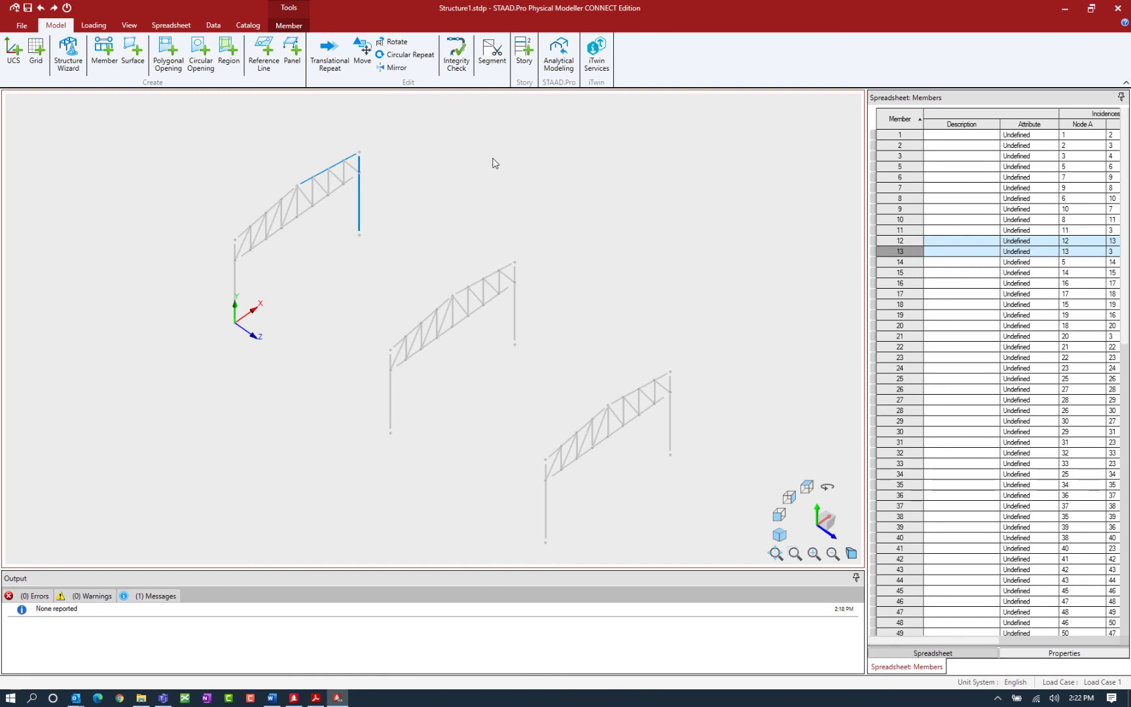
{"action": "left_click", "coordinate": [408, 55]}
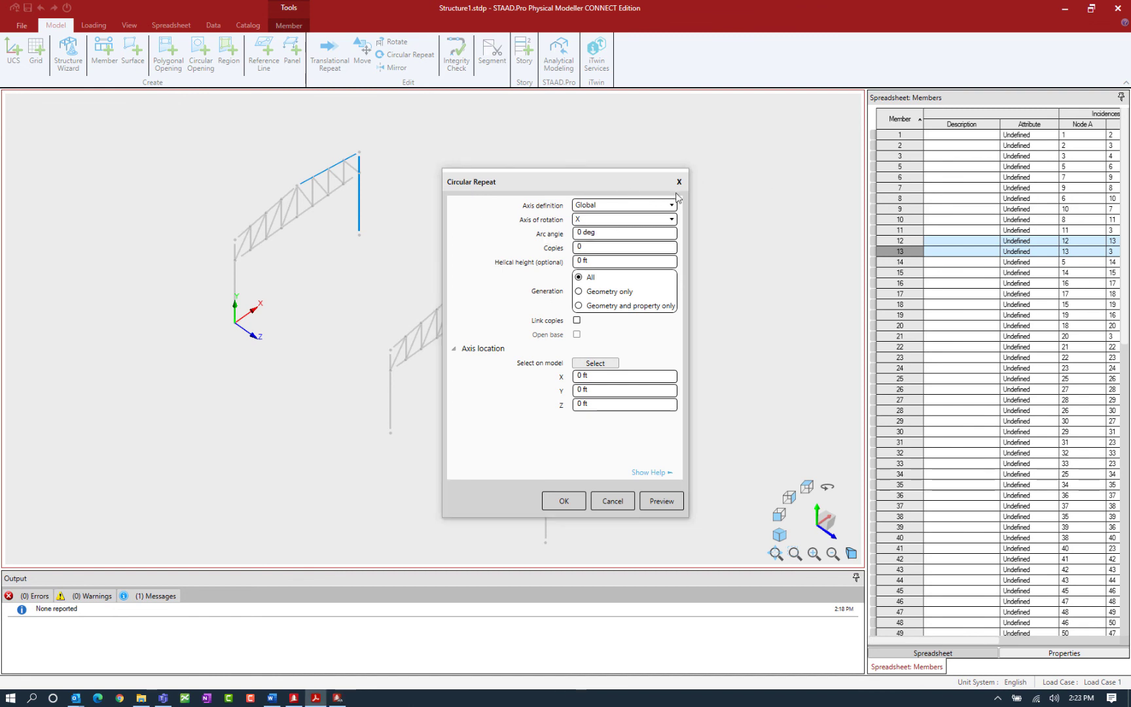
{"action": "left_click", "coordinate": [603, 220]}
{"action": "left_click", "coordinate": [589, 249]}
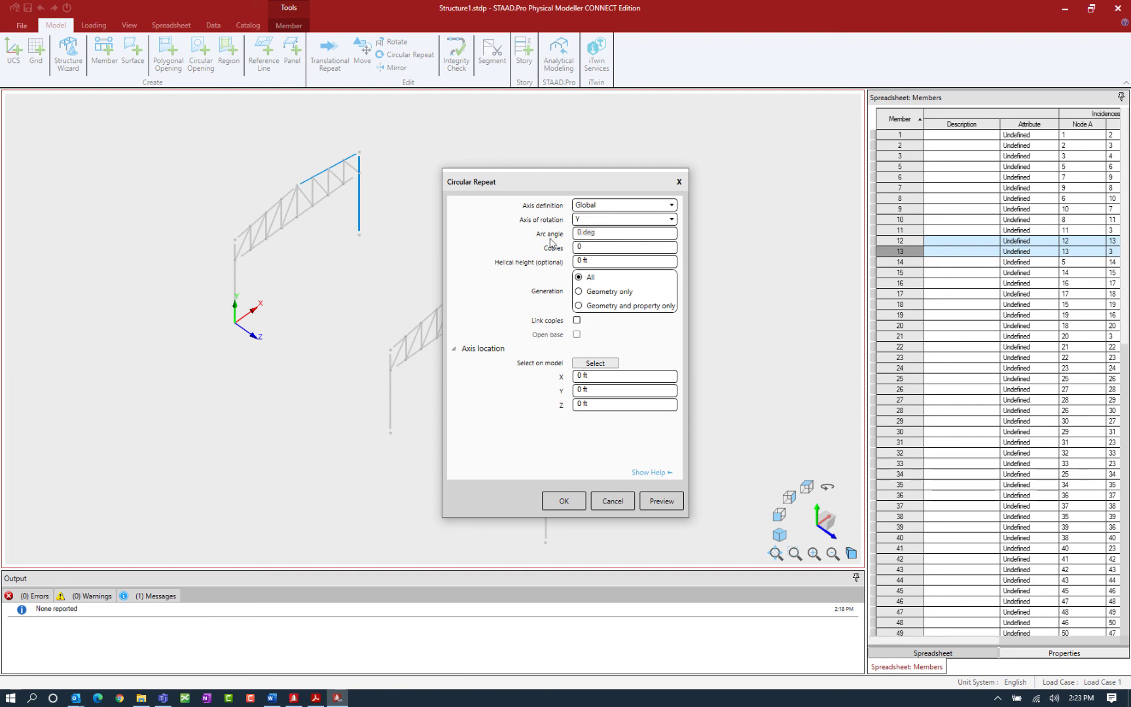
{"action": "type", "text": "180"}
{"action": "left_click", "coordinate": [590, 247]}
{"action": "type", "text": "6"}
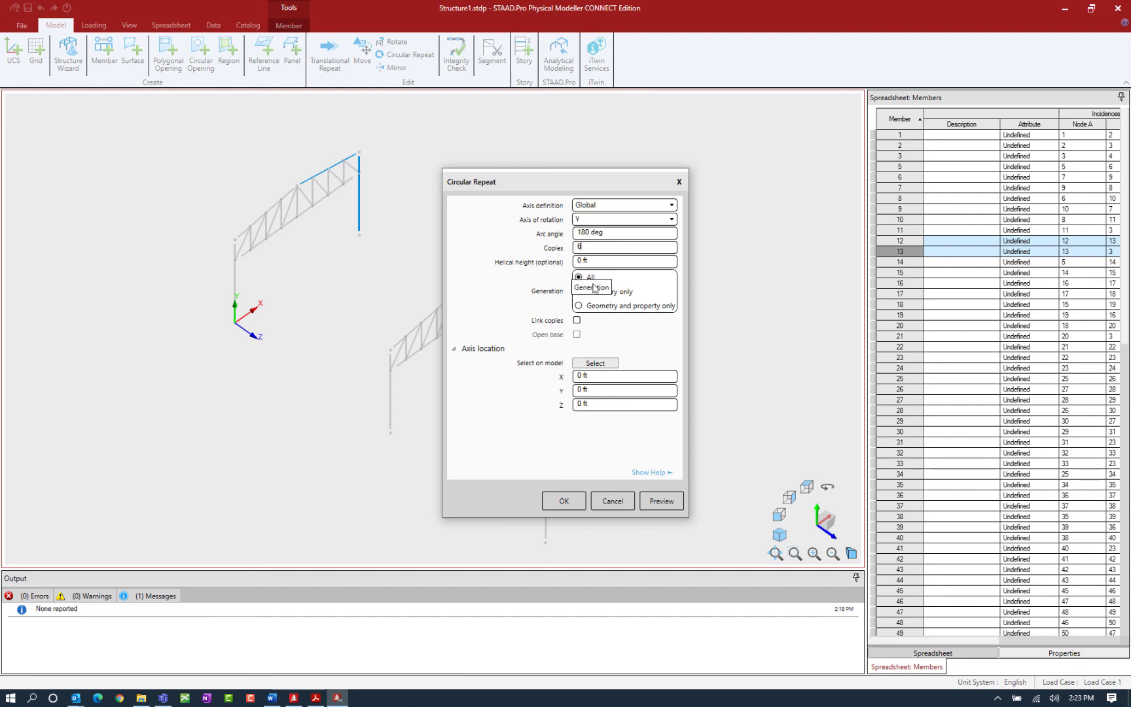
Step: Link the copies with an open base, place the rotation axis at the first frame's ridge node, preview and apply the circular repeat
{"action": "left_click", "coordinate": [577, 321]}
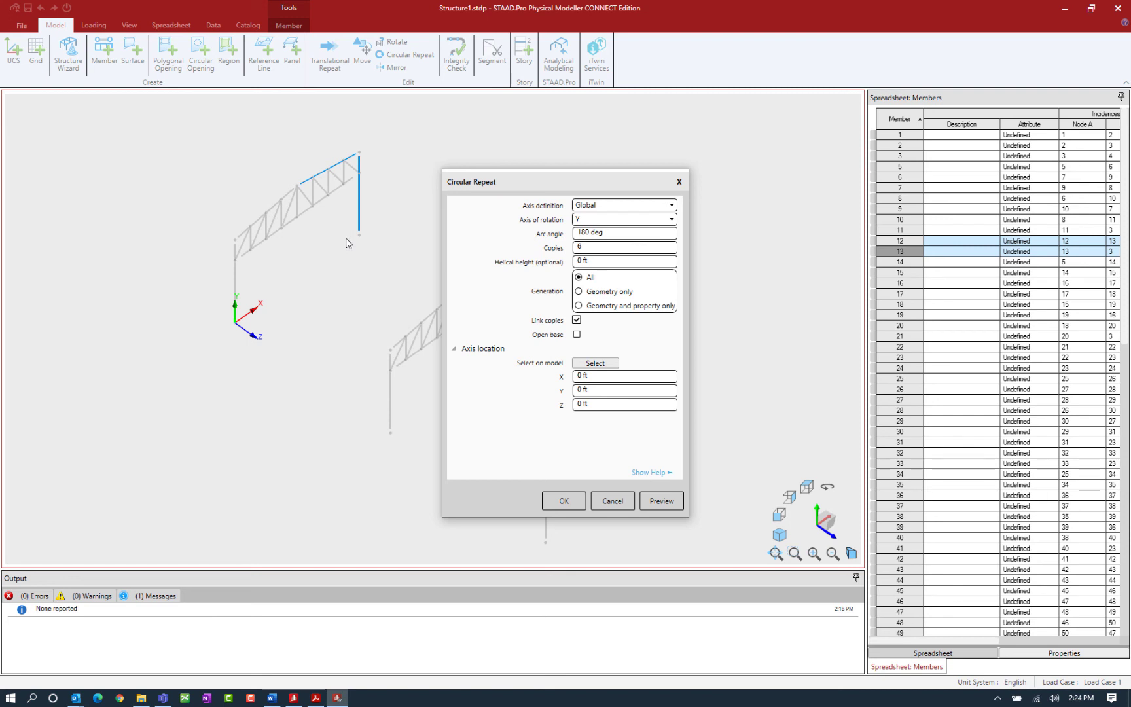
{"action": "left_click", "coordinate": [586, 364]}
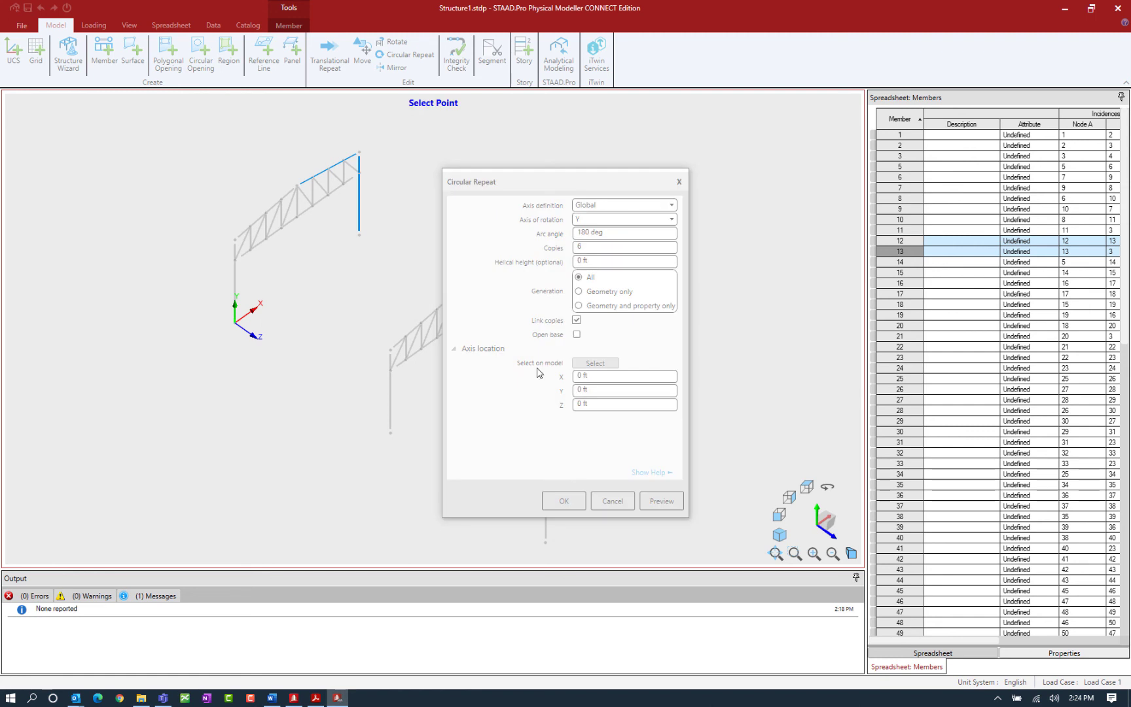
{"action": "left_click", "coordinate": [298, 186]}
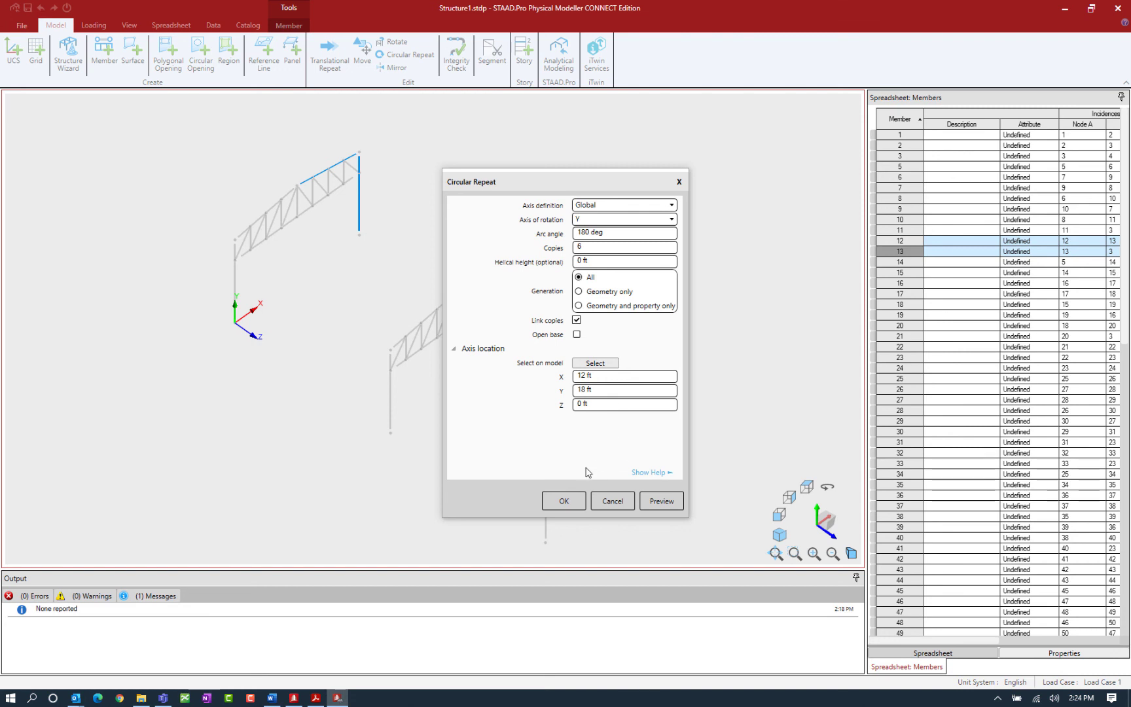
{"action": "left_click", "coordinate": [661, 502]}
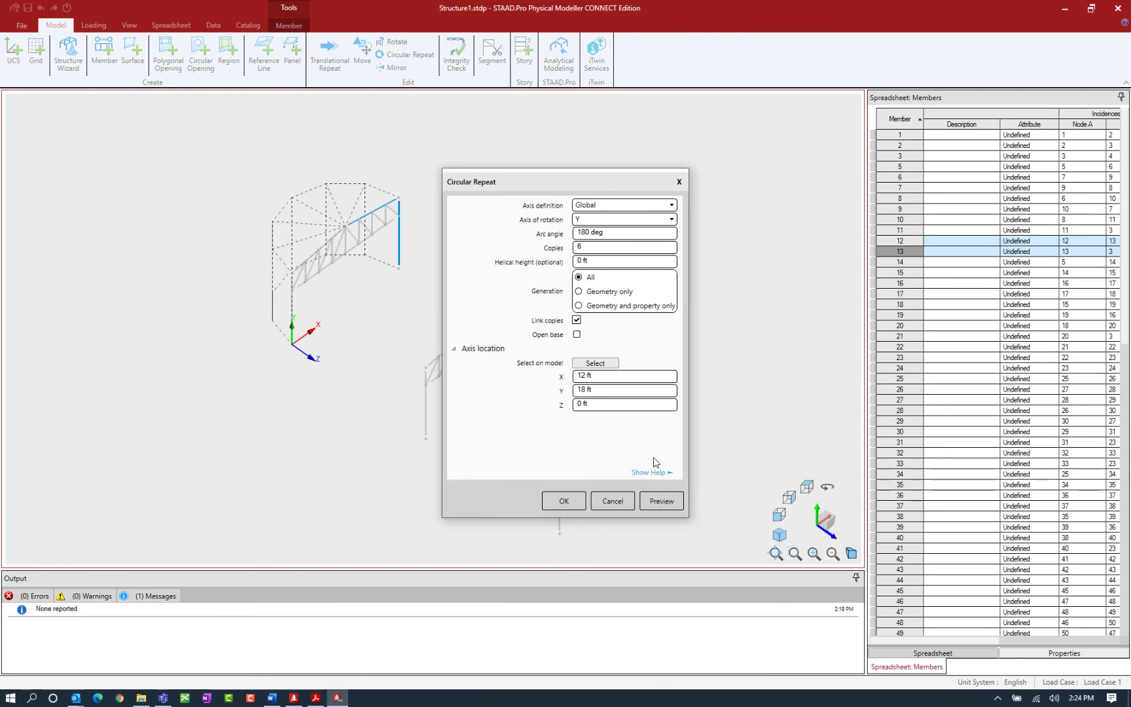
{"action": "left_click", "coordinate": [577, 334]}
{"action": "left_click", "coordinate": [565, 501]}
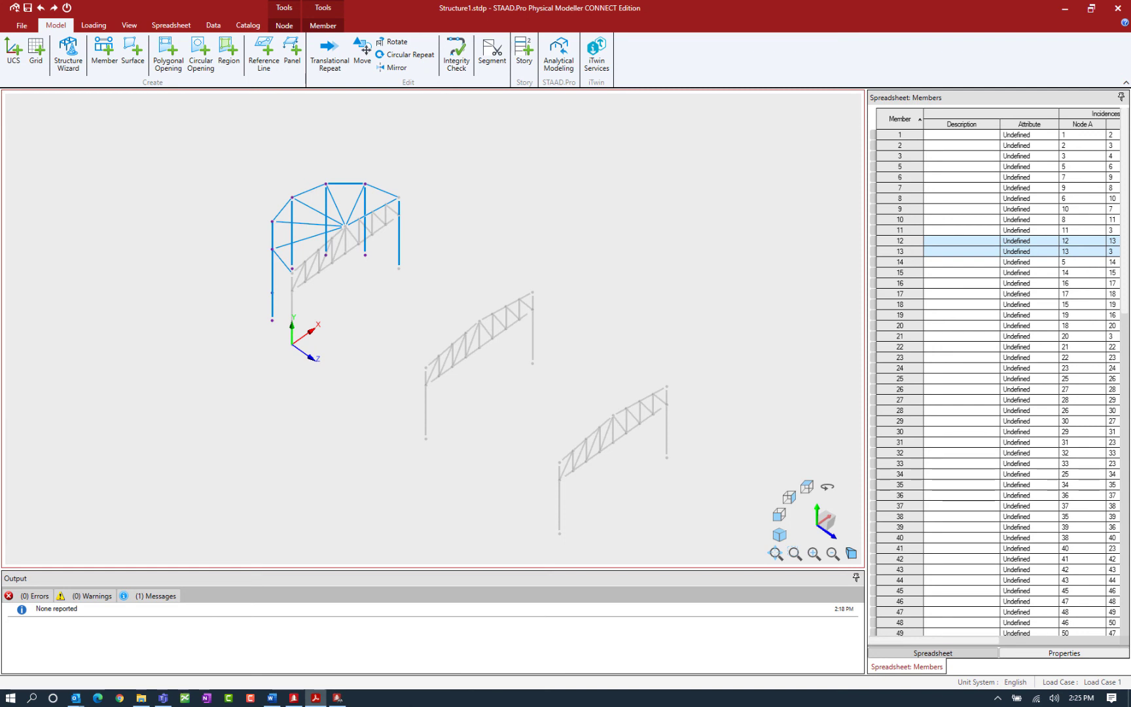
Step: In a side view, select the whole middle truss frame and move it -5 ft along Z, retaining connections
{"action": "left_click", "coordinate": [128, 27]}
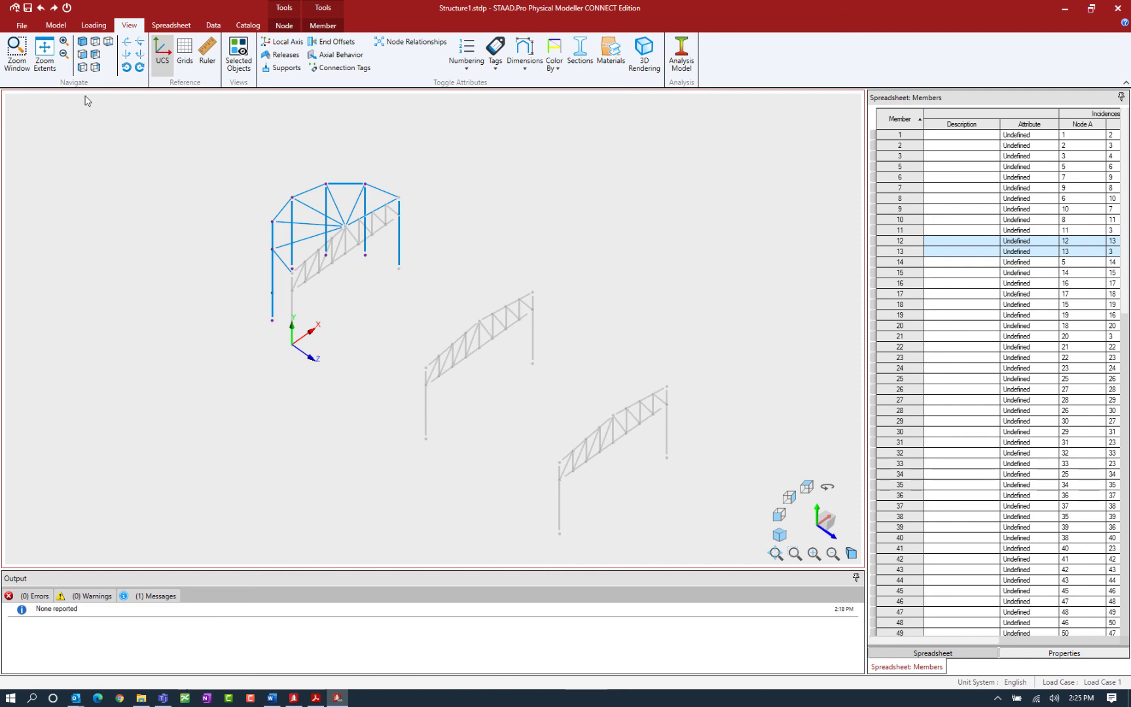
{"action": "left_click", "coordinate": [82, 54]}
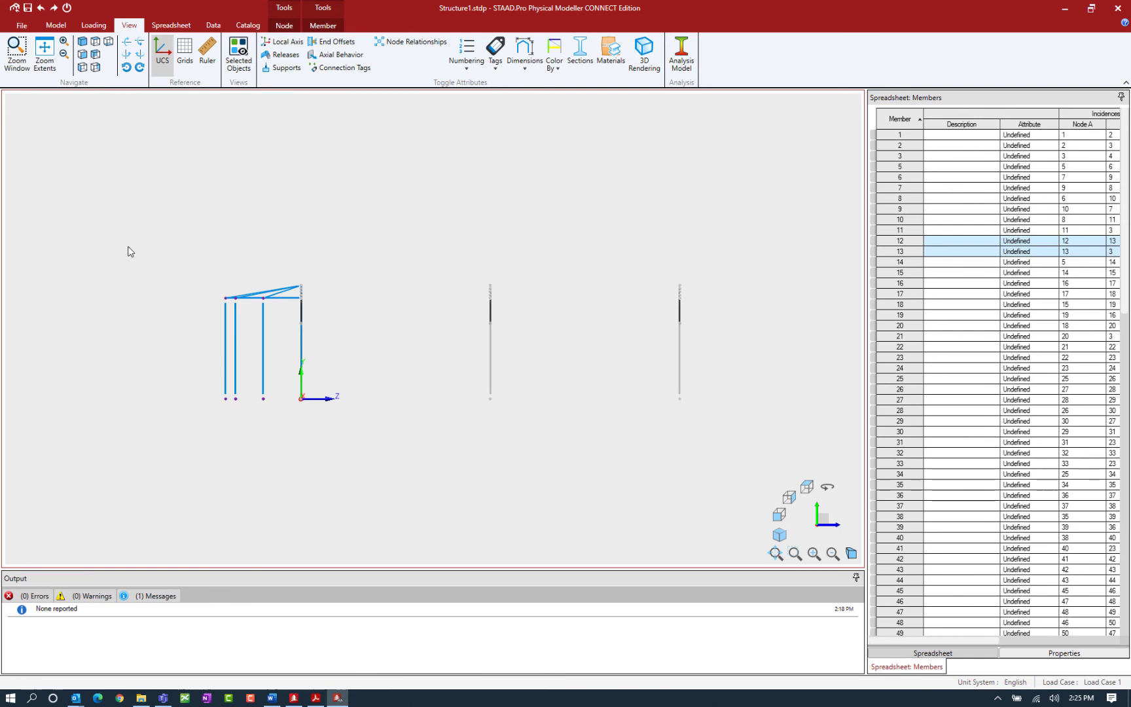
{"action": "left_click_drag", "start_coordinate": [423, 238], "coordinate": [530, 433]}
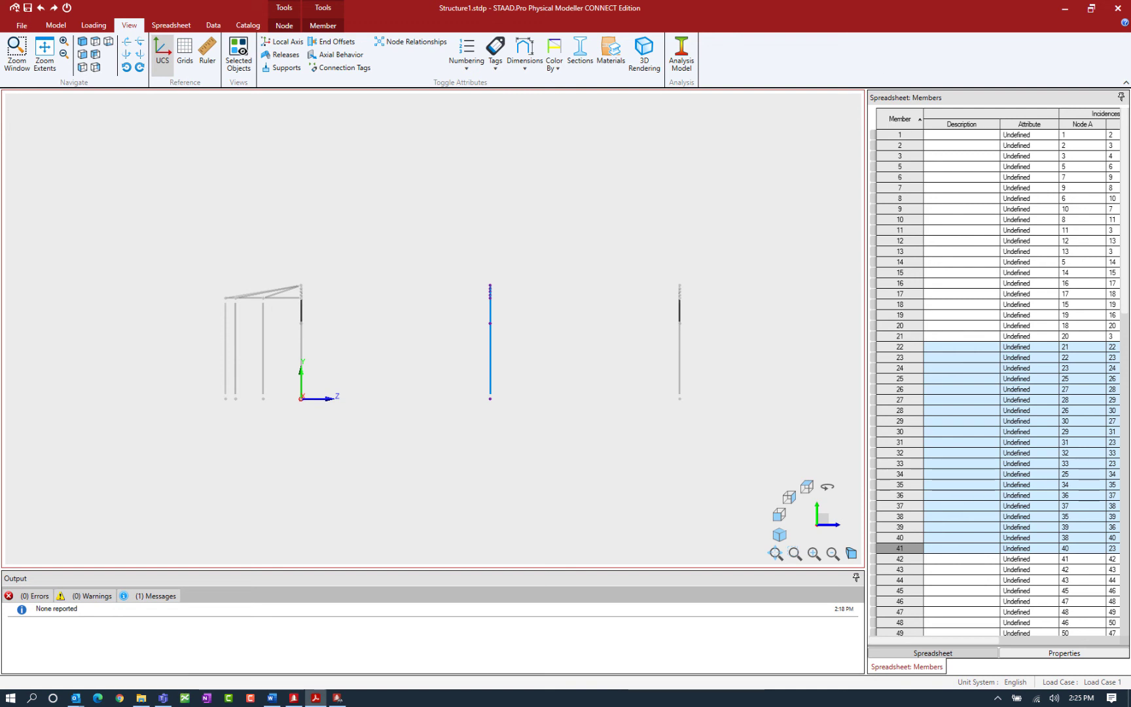
{"action": "left_click", "coordinate": [58, 26]}
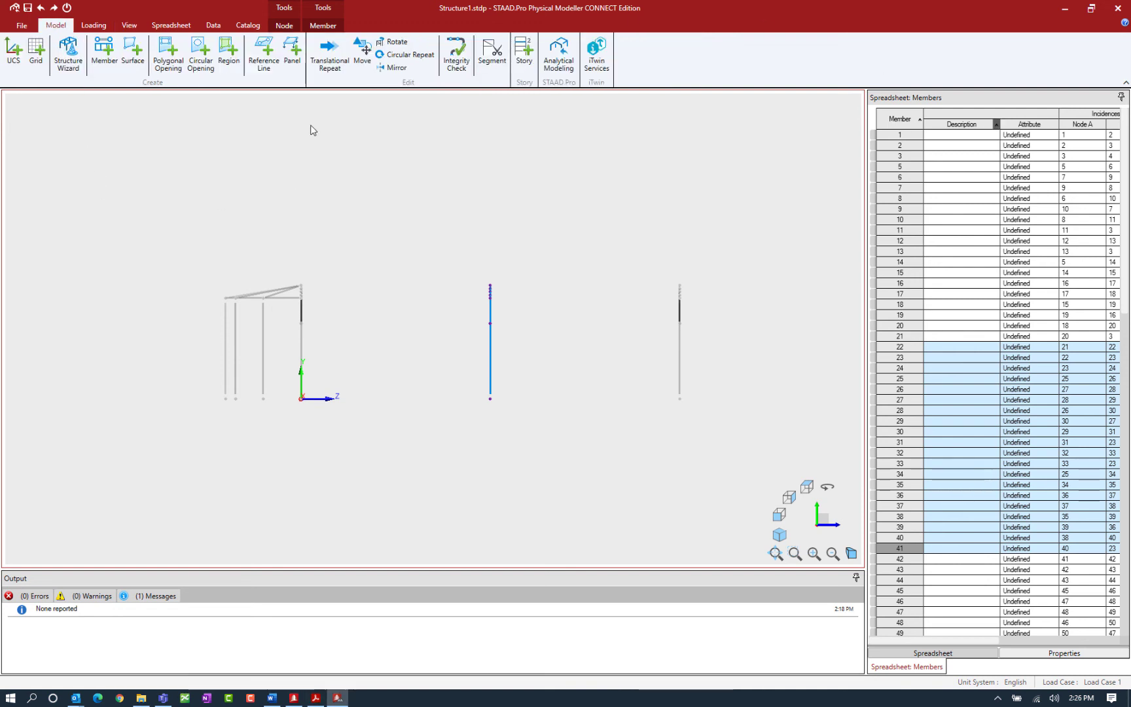
{"action": "left_click", "coordinate": [362, 56]}
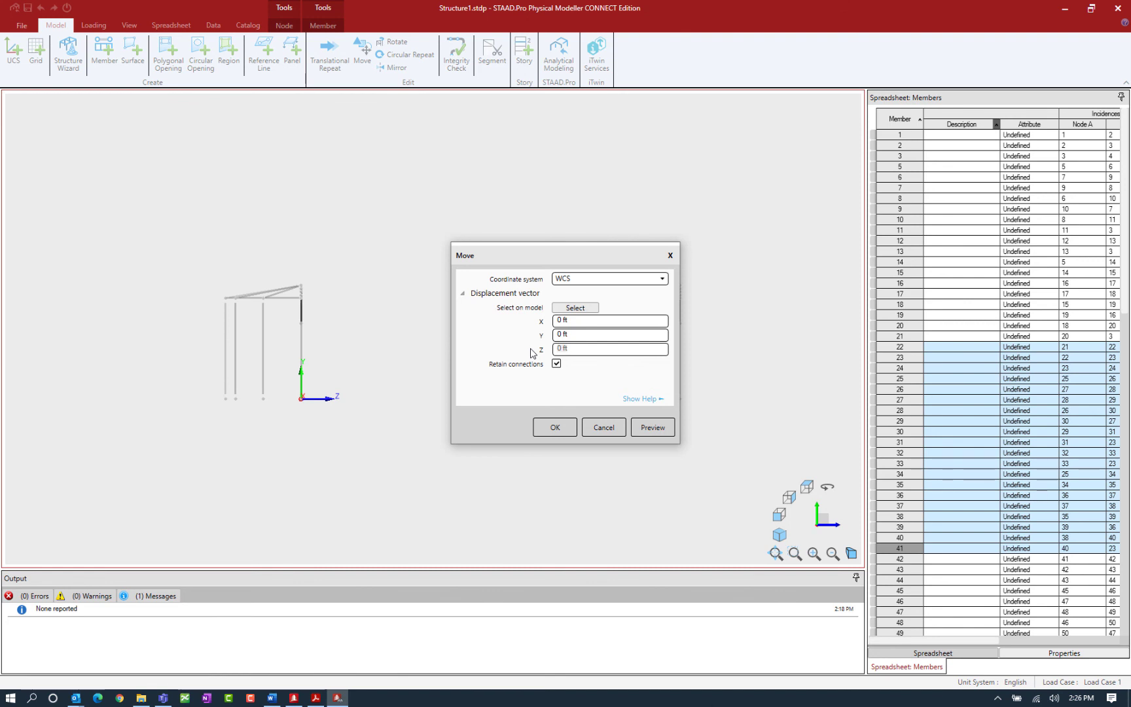
{"action": "type", "text": "-5"}
{"action": "key", "text": "shift+Tab"}
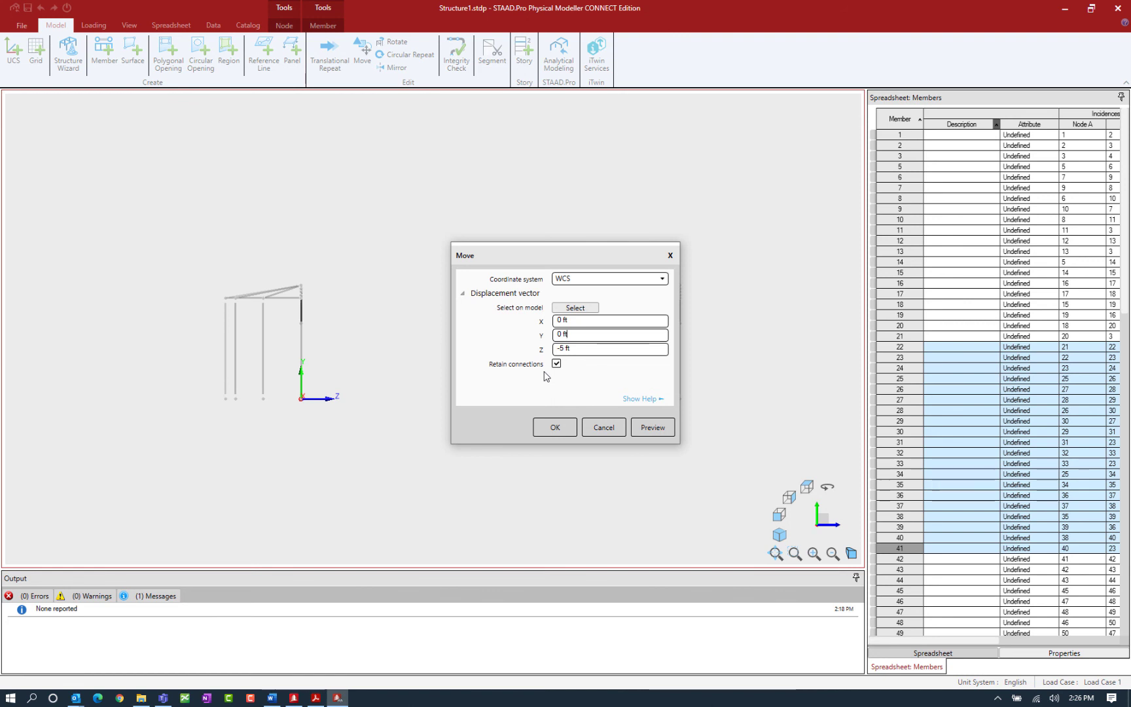
{"action": "left_click", "coordinate": [550, 427]}
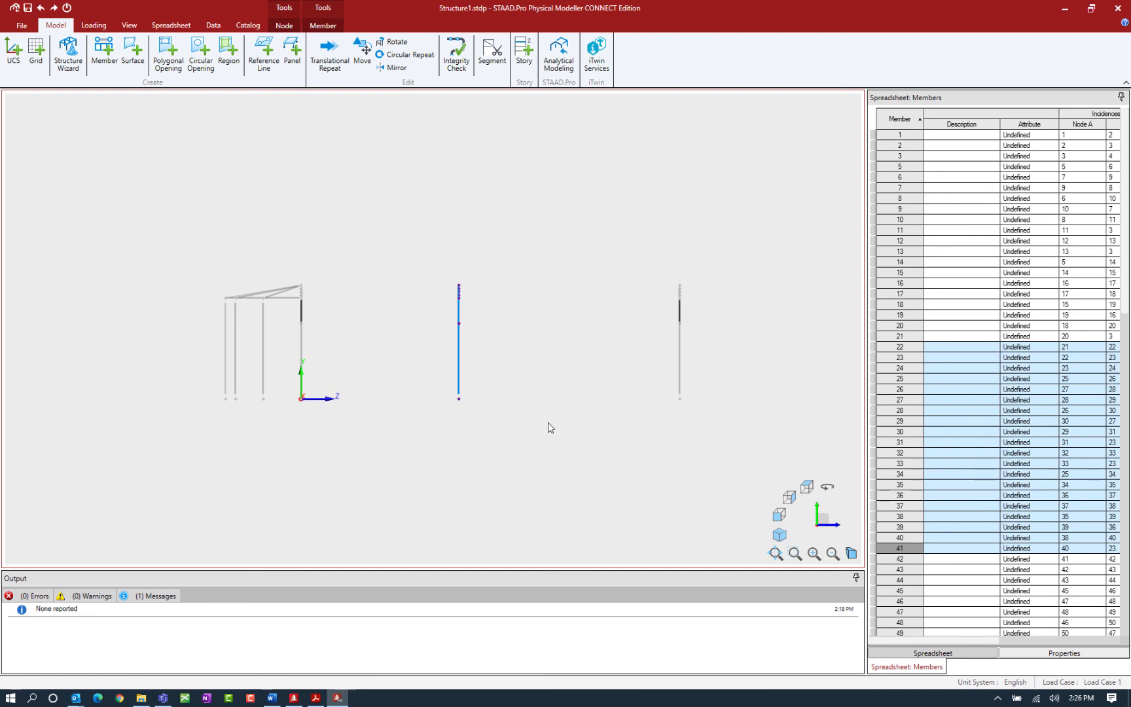
Step: Move the whole last truss frame -10 ft along Z, retaining connections
{"action": "left_click_drag", "start_coordinate": [641, 246], "coordinate": [709, 470]}
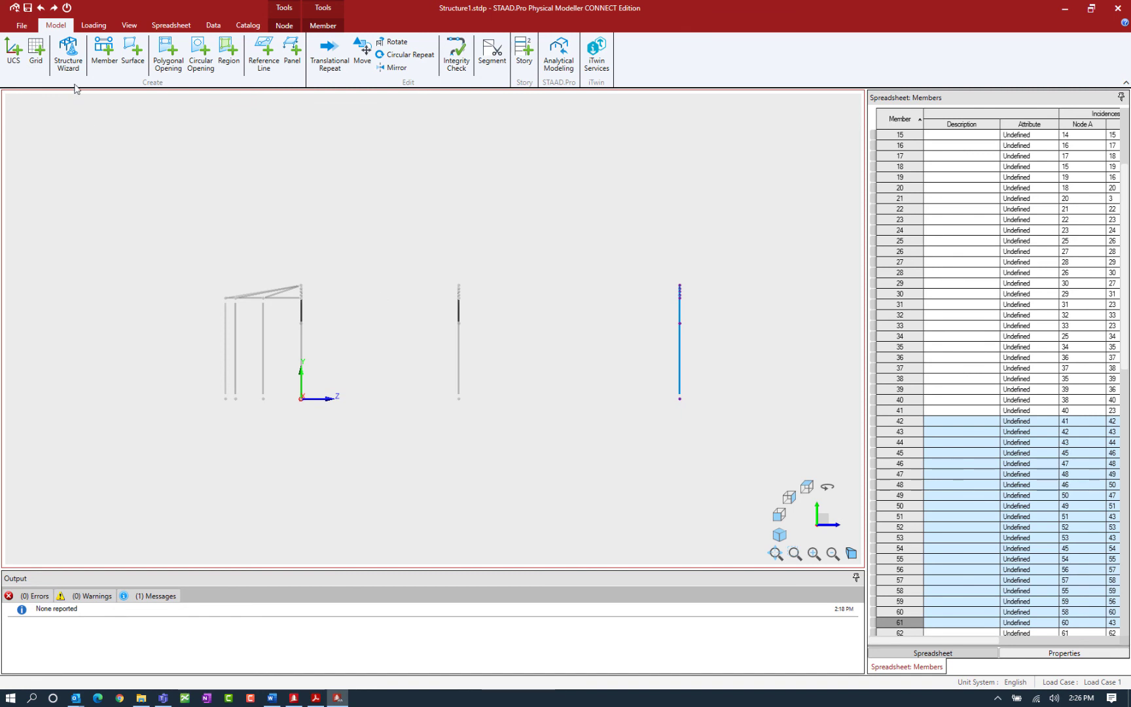
{"action": "left_click", "coordinate": [104, 51]}
{"action": "left_click", "coordinate": [362, 52]}
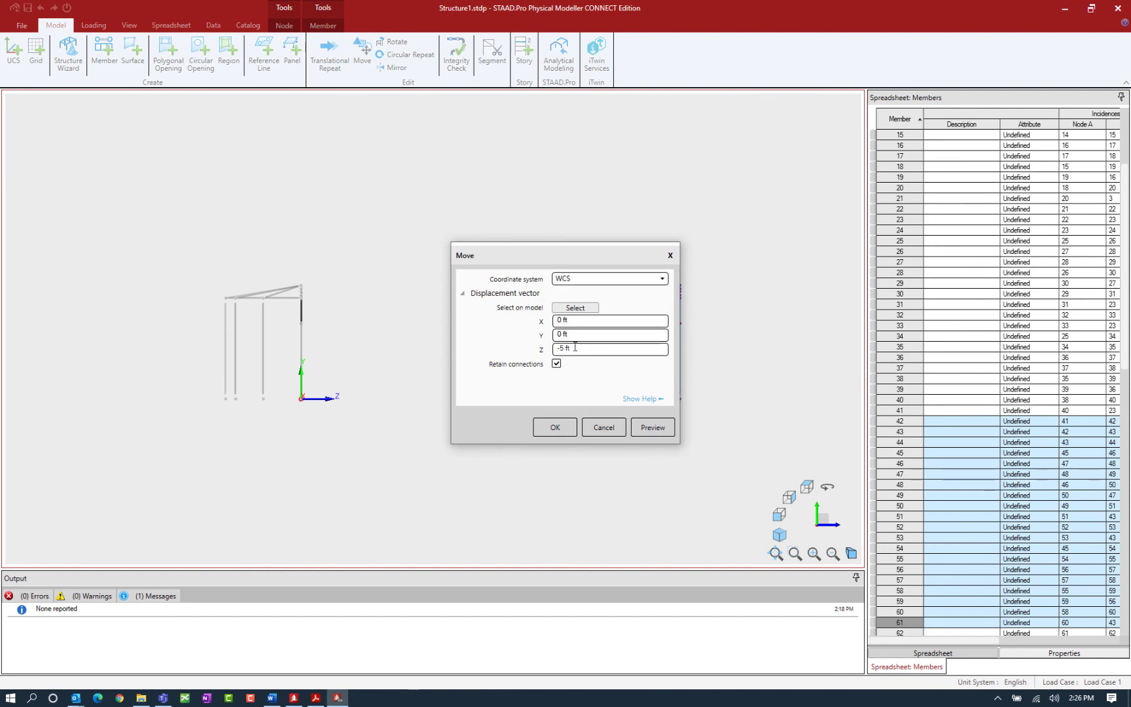
{"action": "key", "text": "ctrl+a"}
{"action": "type", "text": "-10"}
{"action": "left_click", "coordinate": [595, 335]}
{"action": "left_click", "coordinate": [562, 427]}
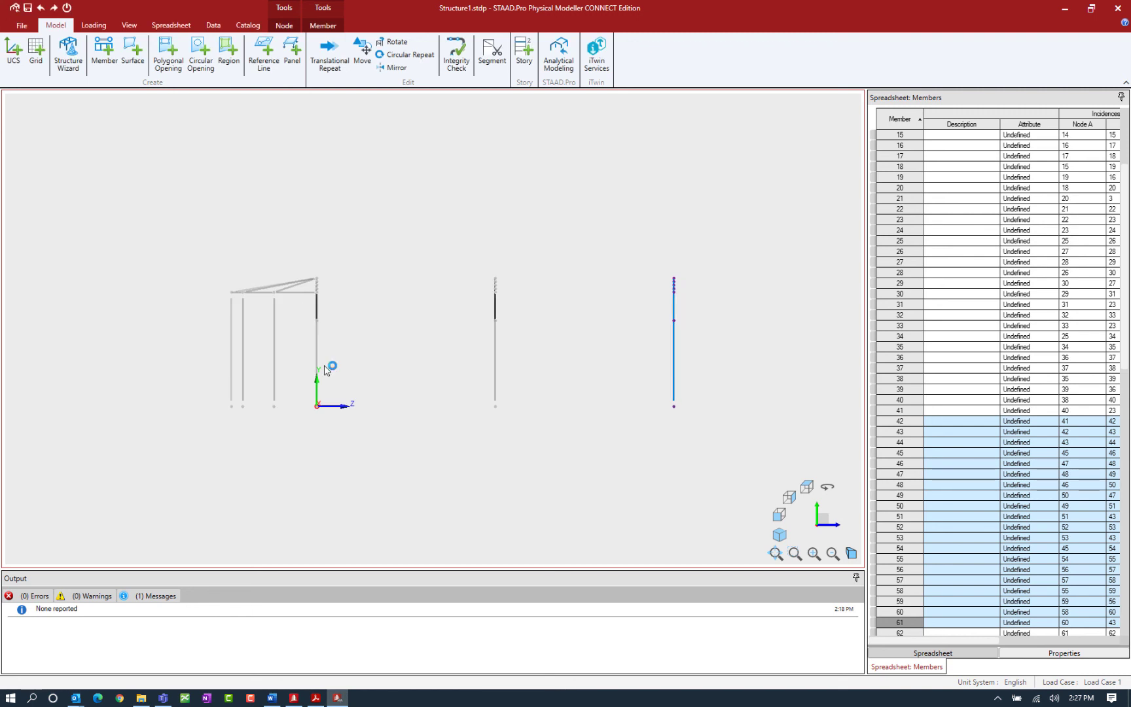
Step: Generate members in the +Z direction from the top chord nodes of the middle frame
{"action": "left_click", "coordinate": [316, 697]}
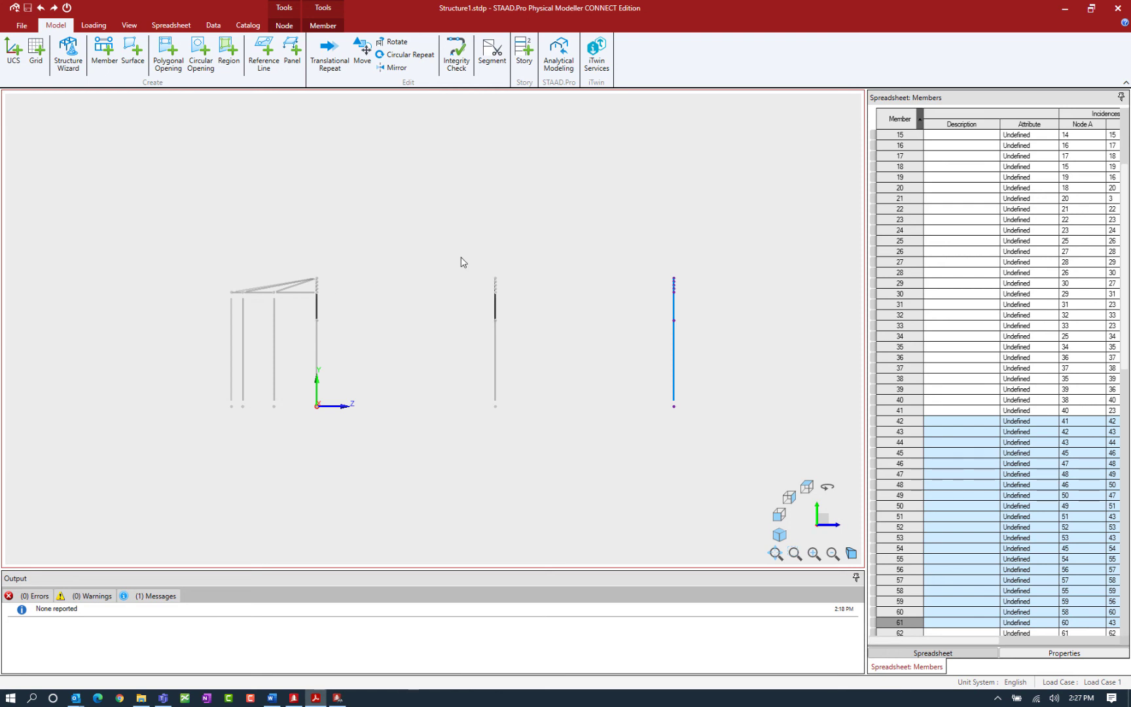
{"action": "left_click", "coordinate": [488, 268]}
{"action": "left_click_drag", "start_coordinate": [477, 254], "coordinate": [523, 301]}
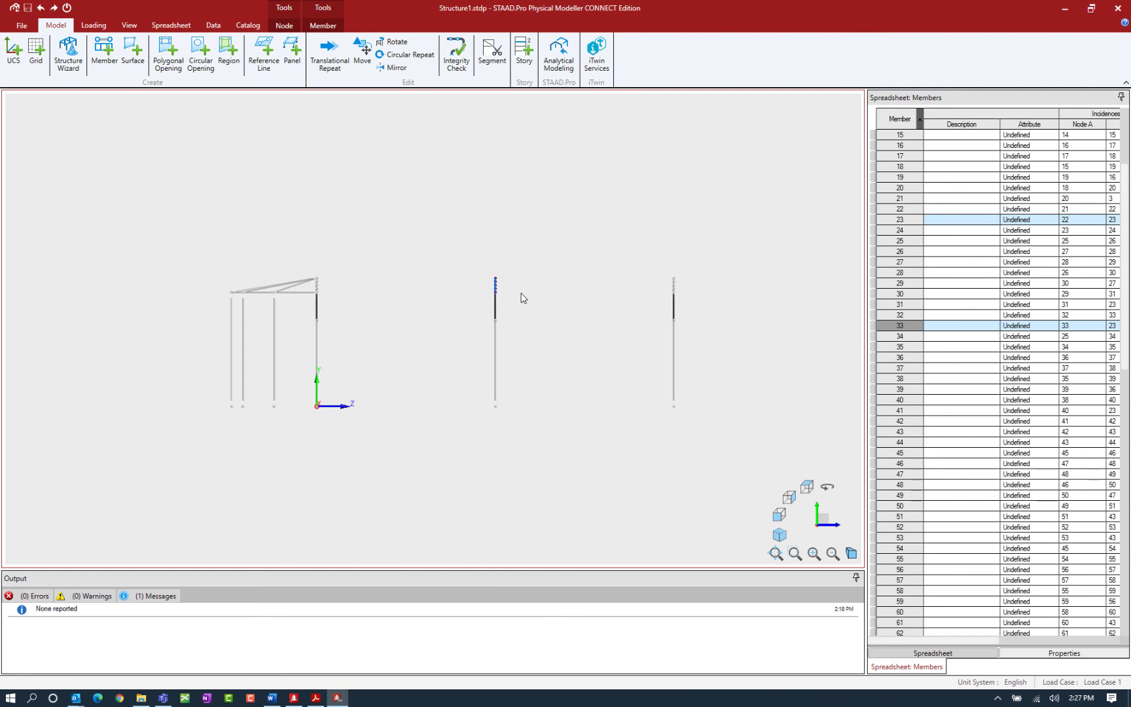
{"action": "left_click", "coordinate": [284, 27]}
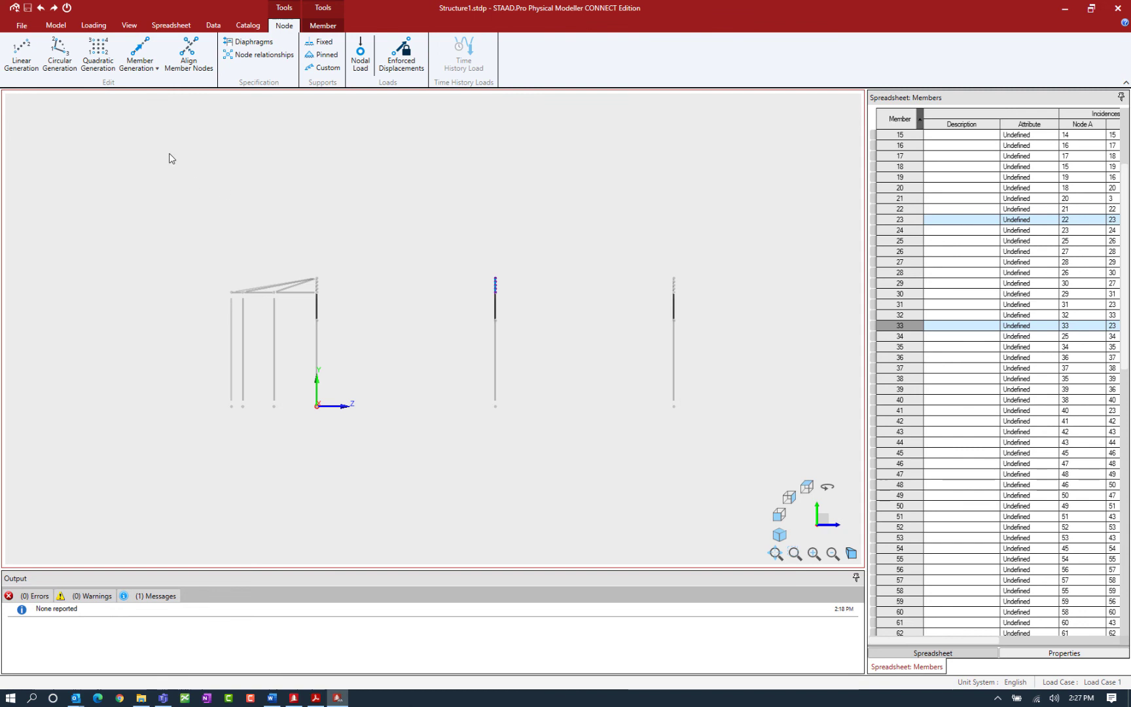
{"action": "left_click", "coordinate": [140, 76]}
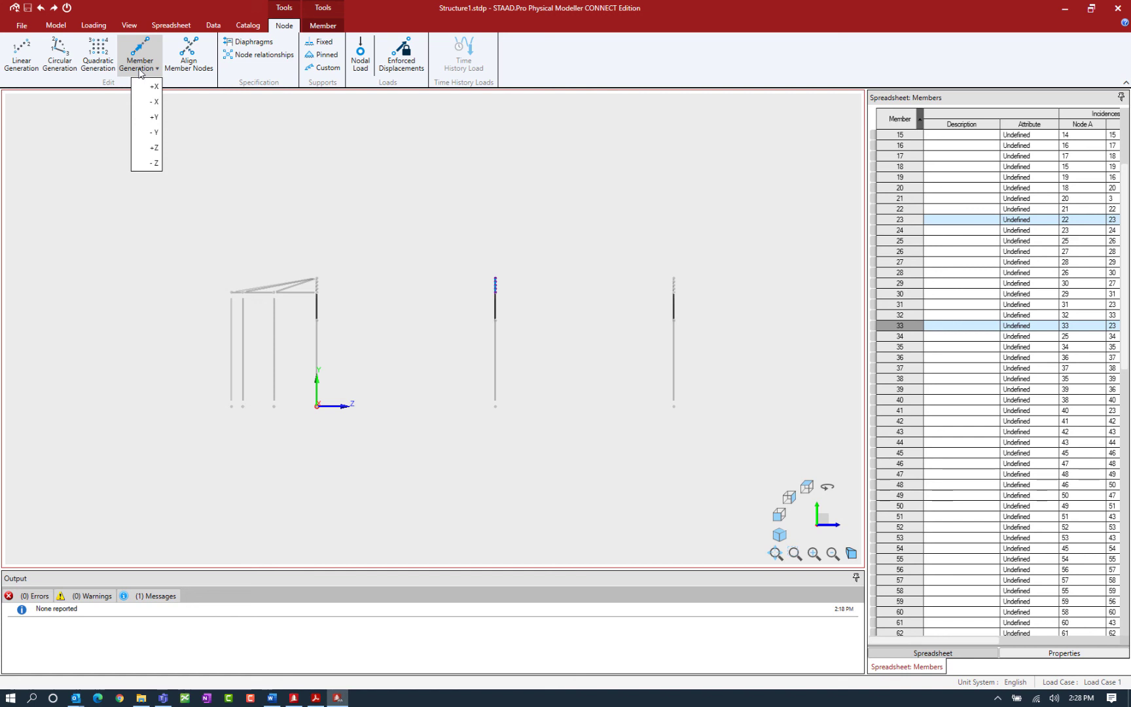
{"action": "left_click", "coordinate": [154, 150]}
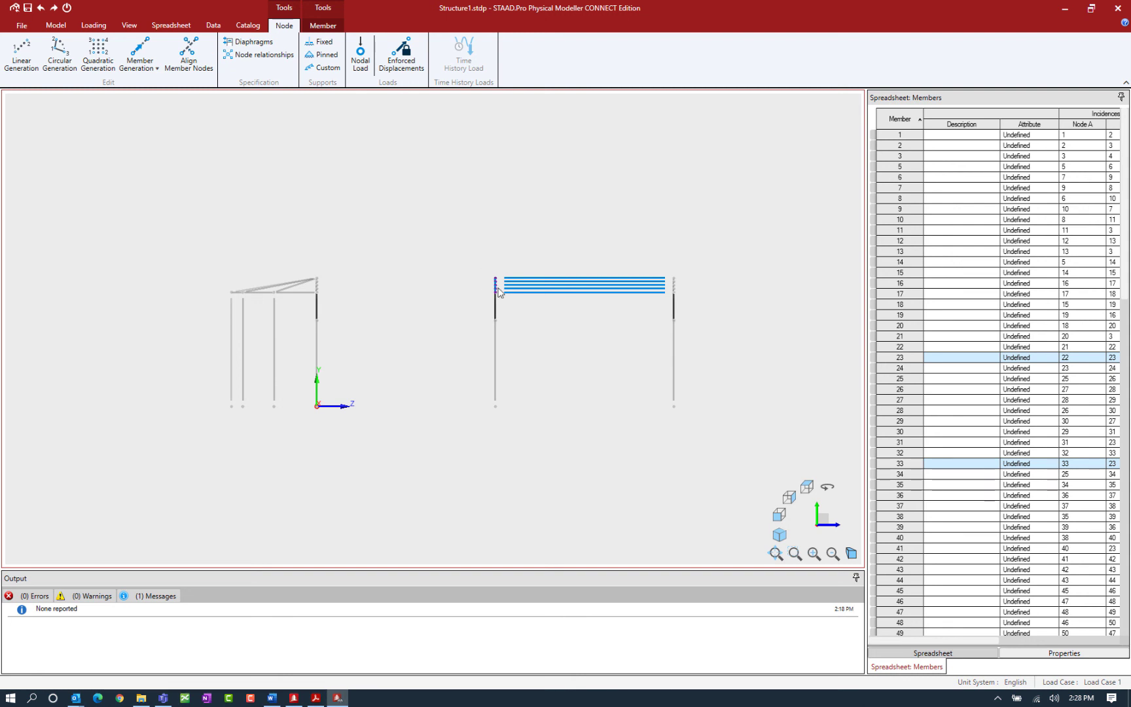
Step: Select the middle frame's top chord nodes again and generate members from them in the -Z direction
{"action": "left_click_drag", "start_coordinate": [472, 256], "coordinate": [531, 306]}
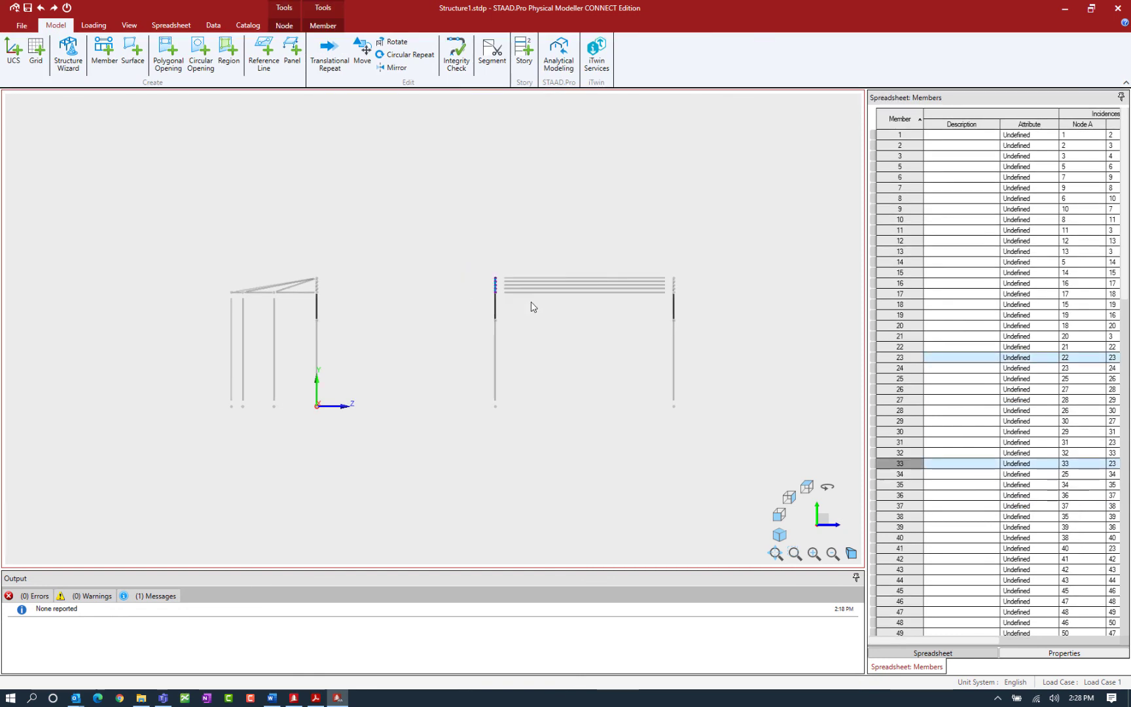
{"action": "left_click", "coordinate": [284, 26]}
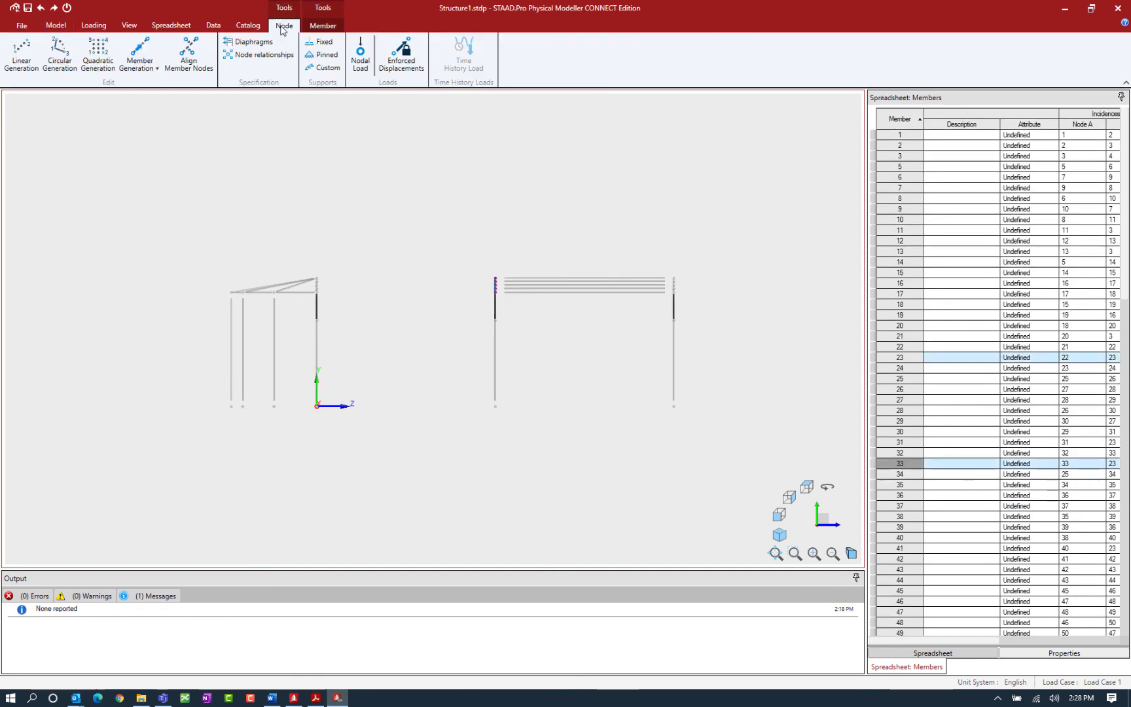
{"action": "left_click", "coordinate": [134, 72]}
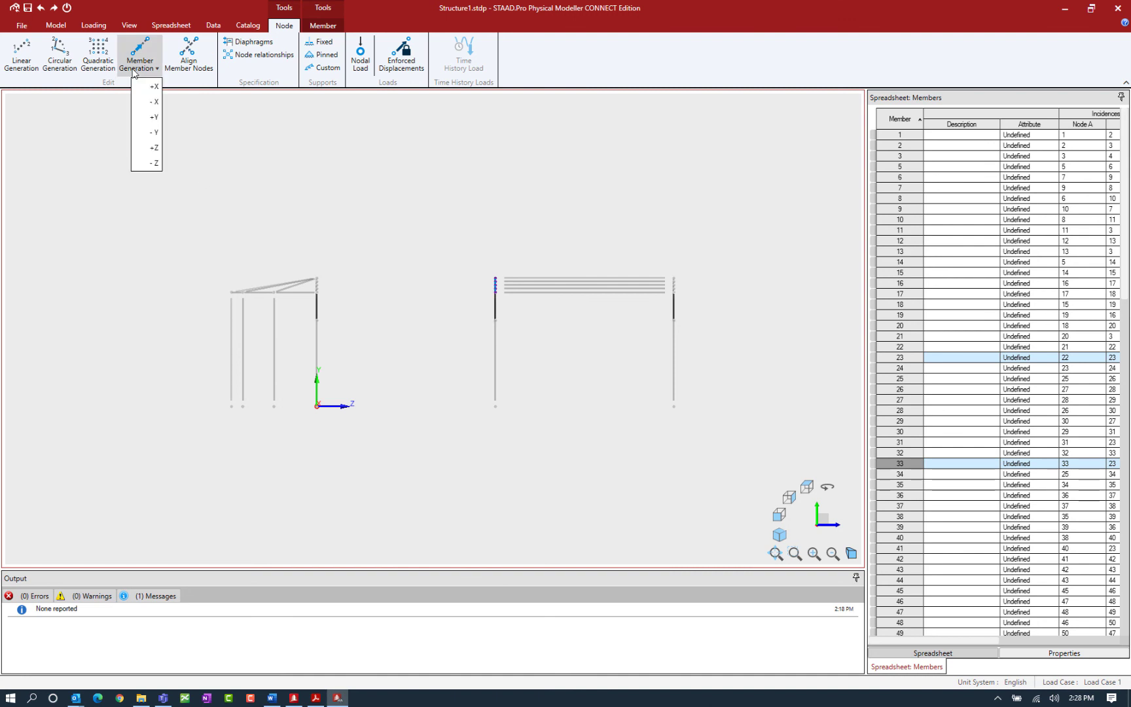
{"action": "left_click", "coordinate": [141, 164]}
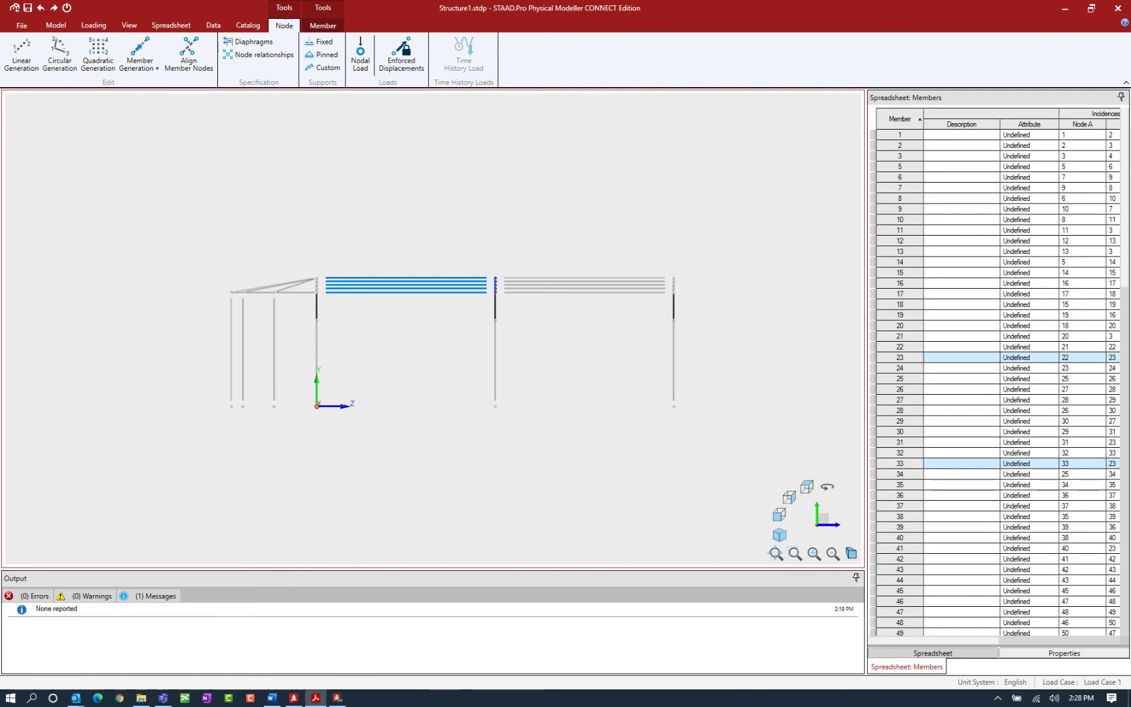
Step: Save the model and select the entire structure in the isometric view
{"action": "left_click", "coordinate": [27, 7]}
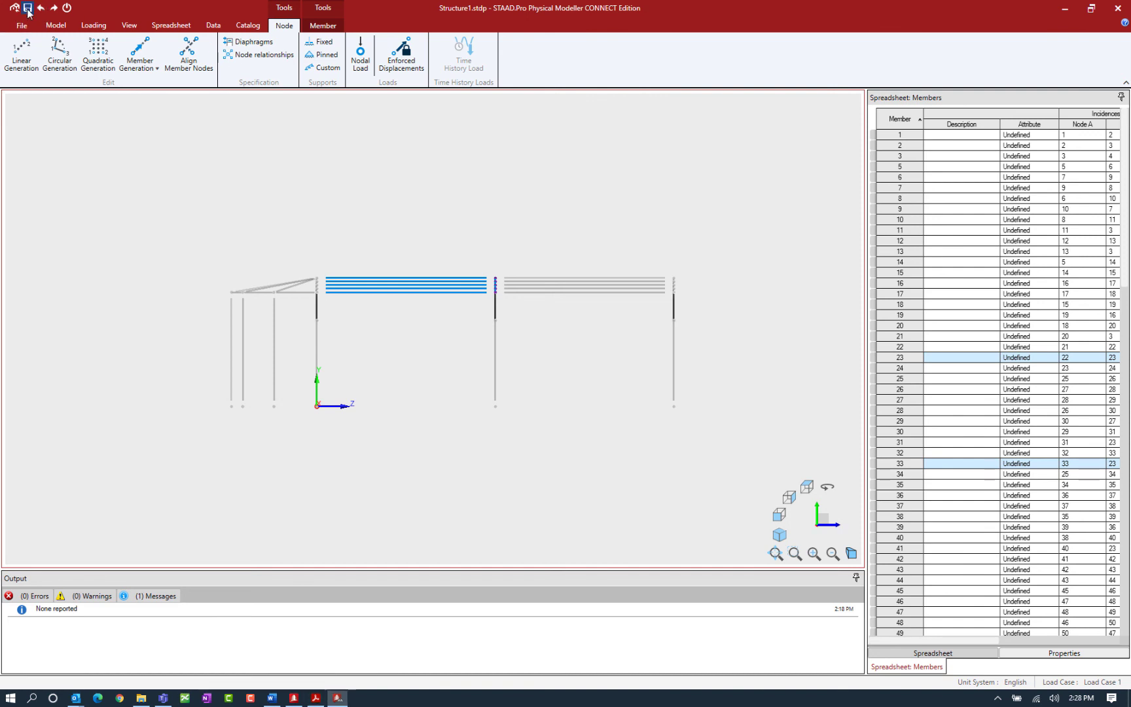
{"action": "left_click", "coordinate": [779, 535]}
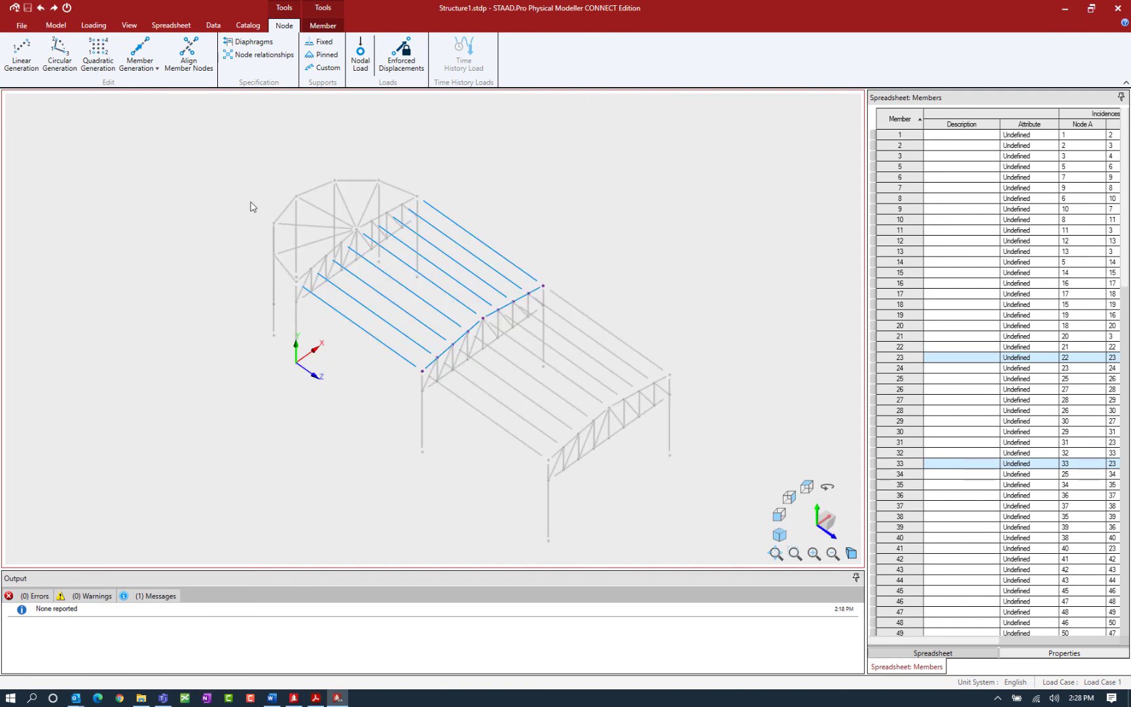
{"action": "left_click_drag", "start_coordinate": [184, 130], "coordinate": [731, 524]}
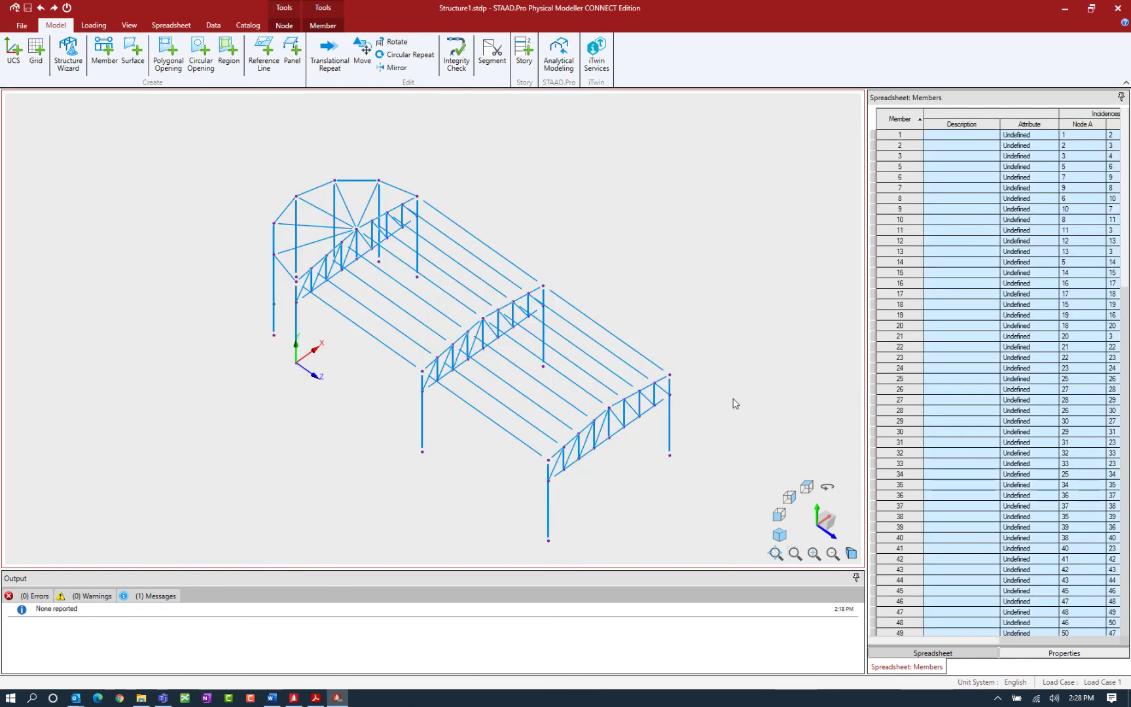